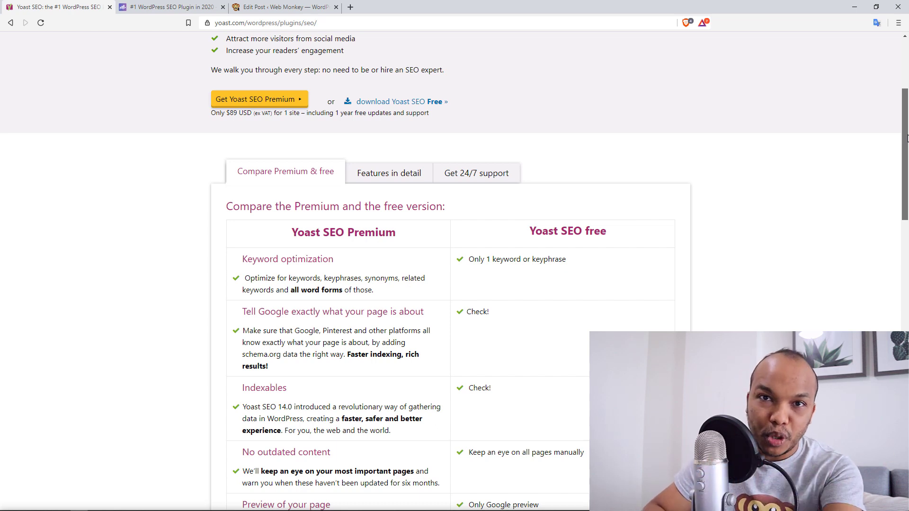
pyautogui.scroll(-1, 907, 139)
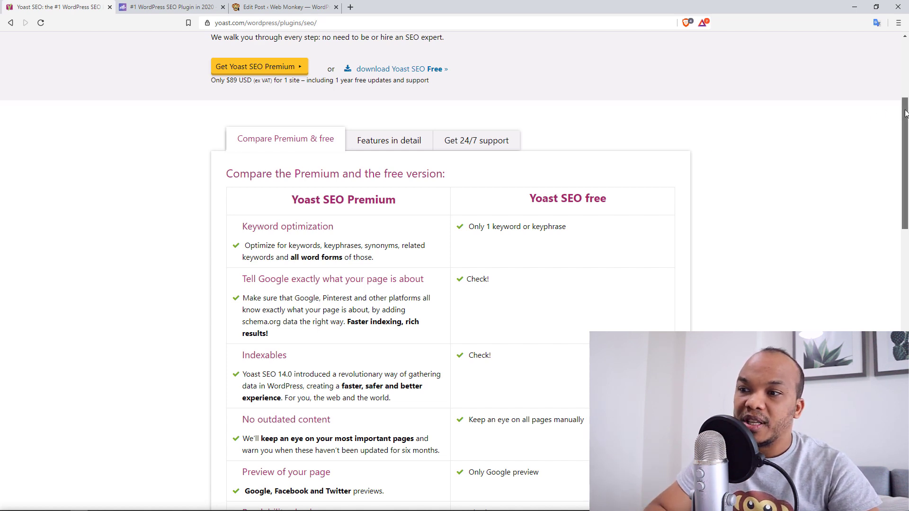
pyautogui.moveTo(905, 113); pyautogui.dragTo(905, 124)
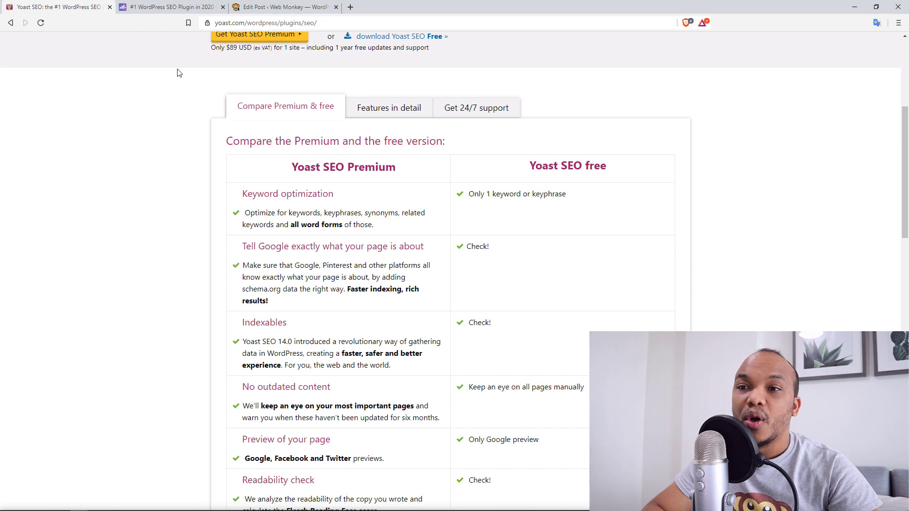
# Add several extra focus keywords to the post in the Rank Math SEO panel
pyautogui.click(248, 2)
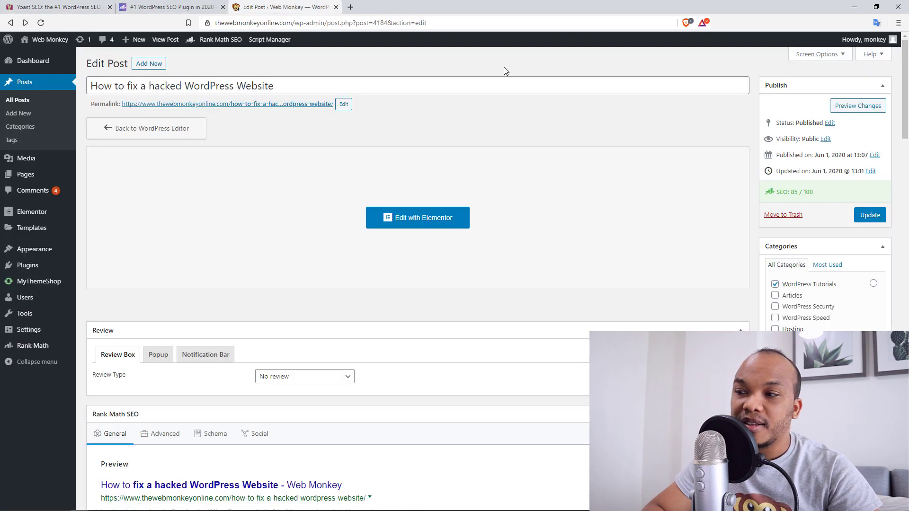
pyautogui.moveTo(899, 96); pyautogui.dragTo(899, 153)
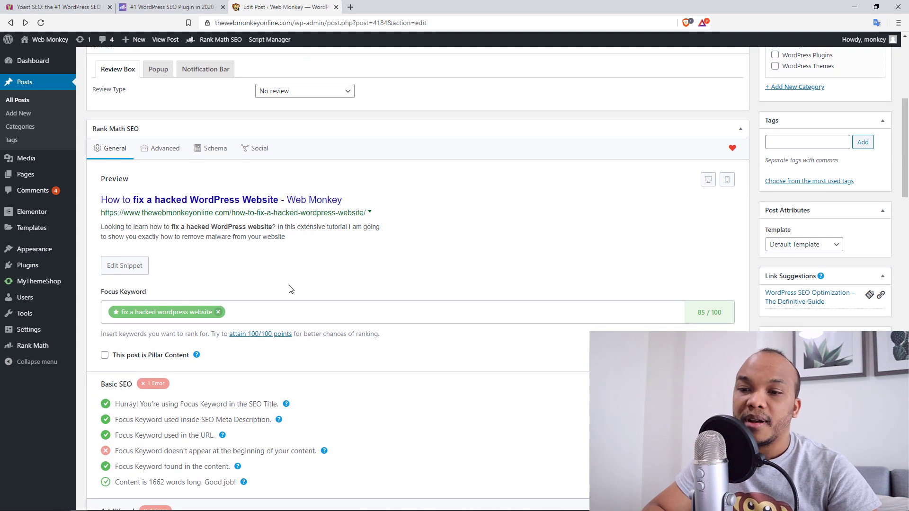
pyautogui.click(263, 315)
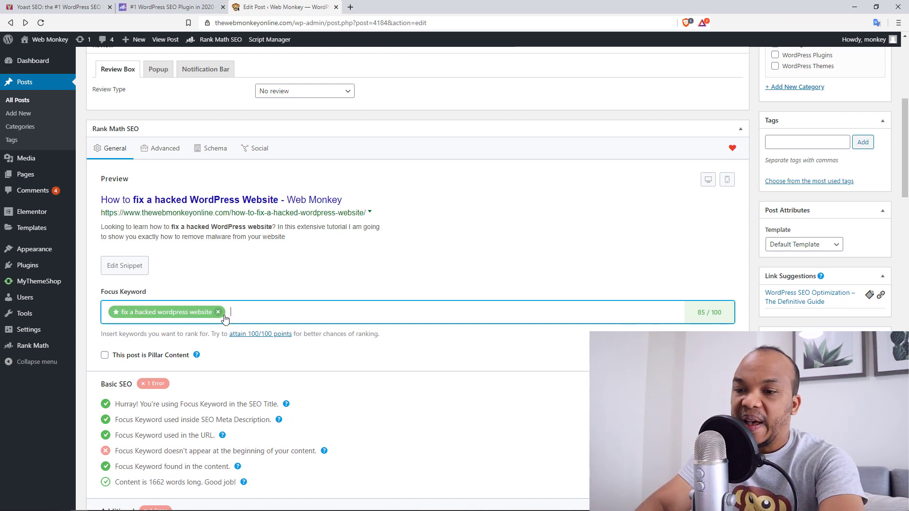
pyautogui.write('dygfigsdf')
pyautogui.press('Return')
pyautogui.write('gsdfgsdfgdf')
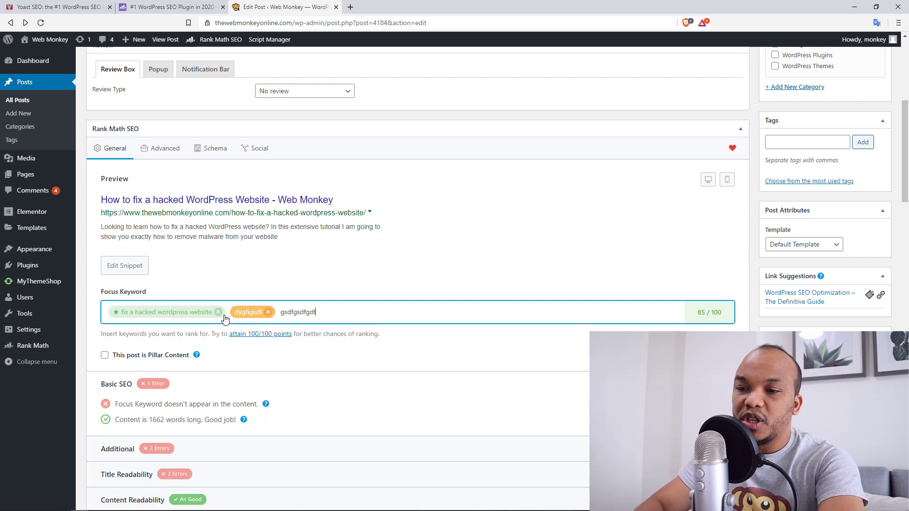
pyautogui.press('Return')
pyautogui.write('fgdfgsdf')
pyautogui.press('Return')
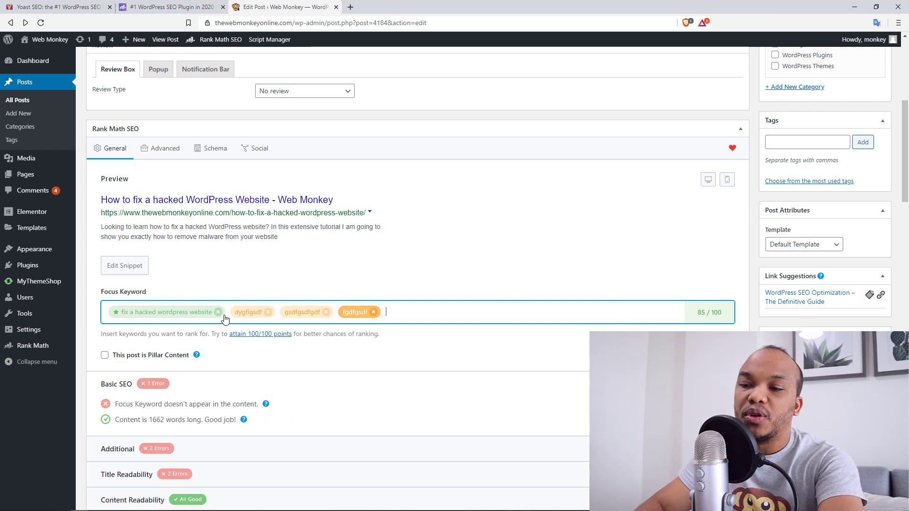
pyautogui.write('fgsdfgsd')
pyautogui.press('Return')
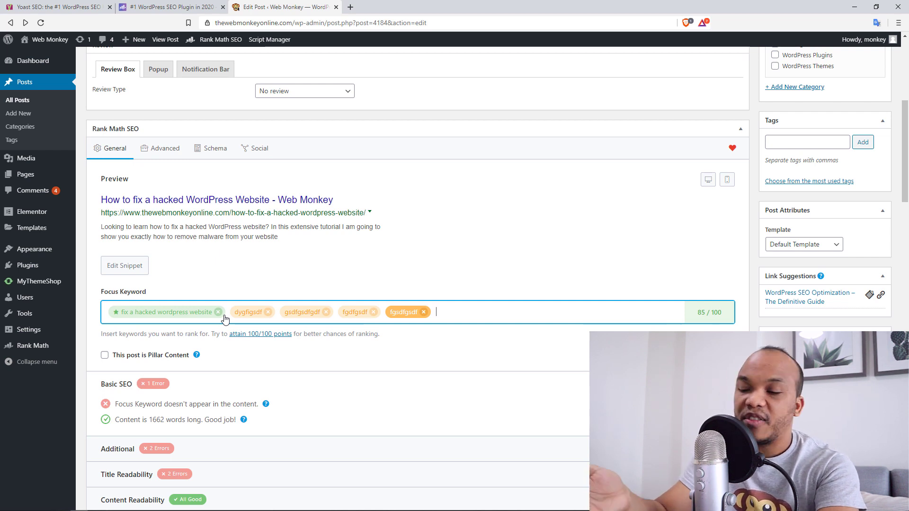
pyautogui.write('fgsdfsdf')
pyautogui.press('Return')
# Remove all the extra focus keywords again and return to the Yoast comparison page
pyautogui.press('BackSpace')
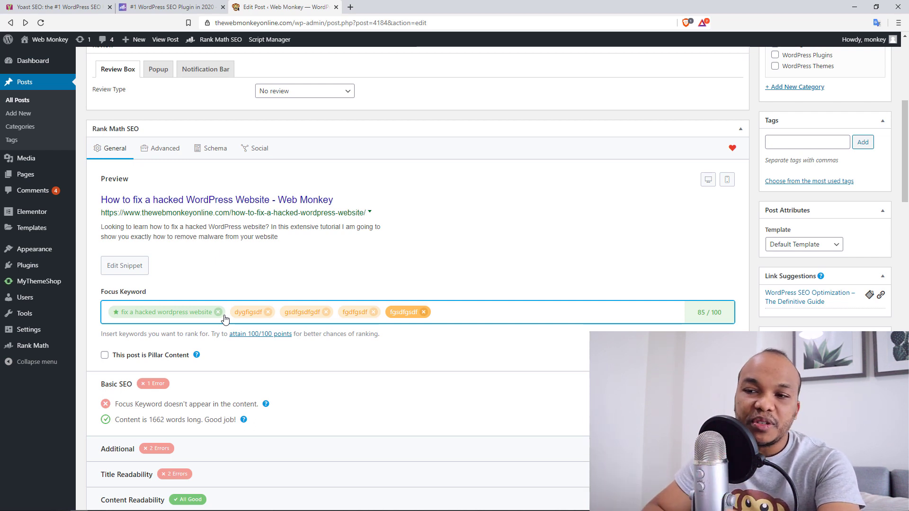
pyautogui.click(268, 312)
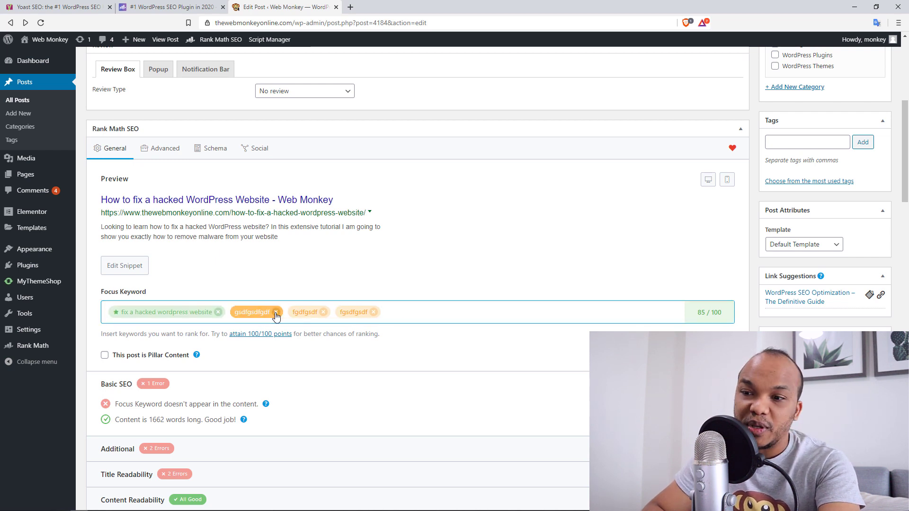
pyautogui.click(275, 313)
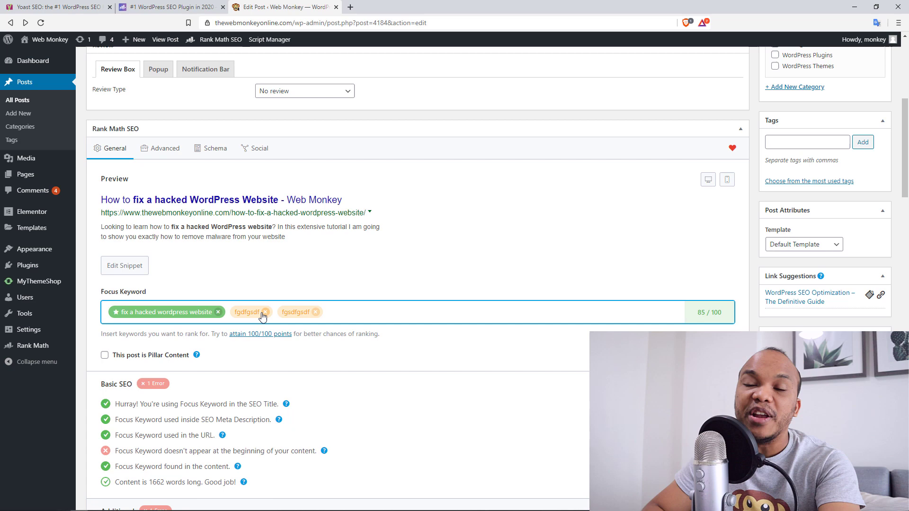
pyautogui.click(264, 313)
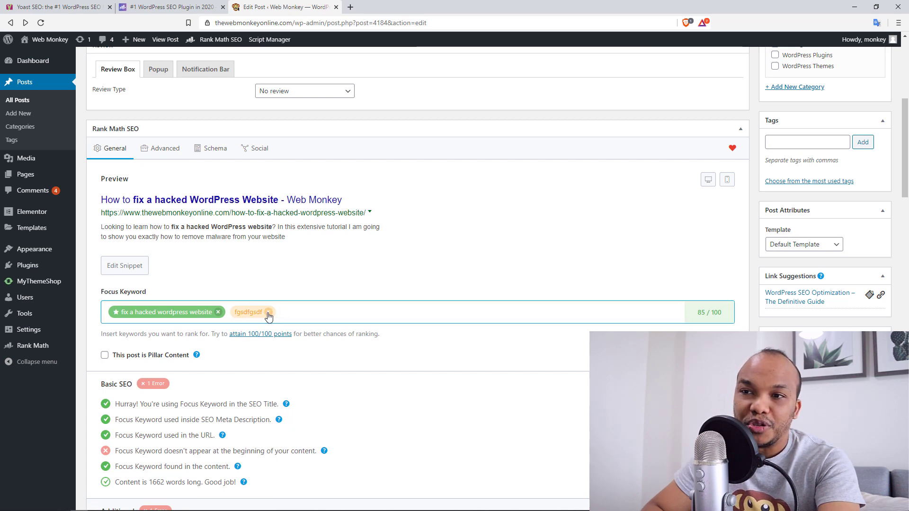
pyautogui.click(267, 313)
pyautogui.click(63, 5)
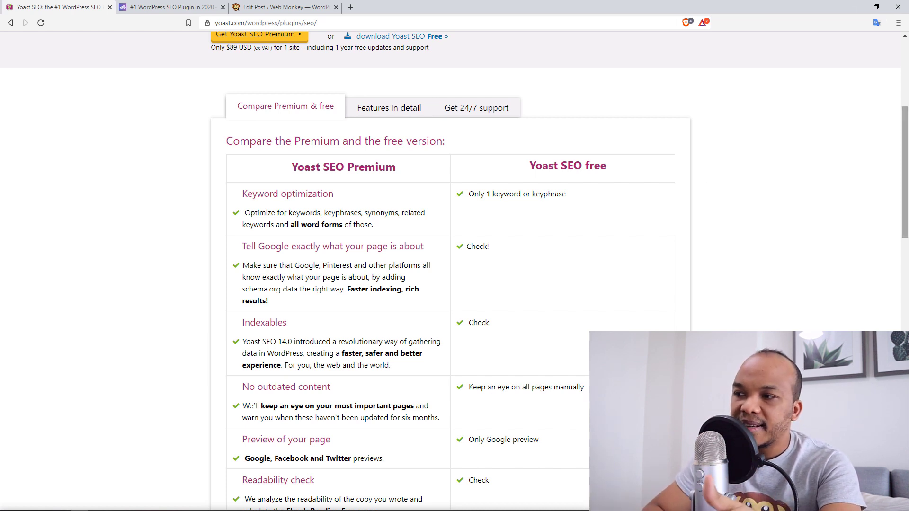
pyautogui.moveTo(906, 139); pyautogui.dragTo(904, 179)
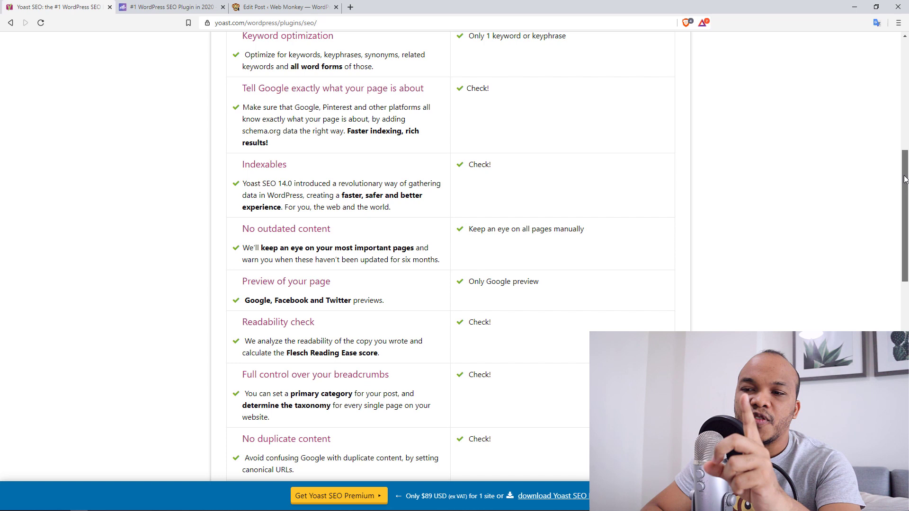
pyautogui.moveTo(904, 179); pyautogui.dragTo(905, 178)
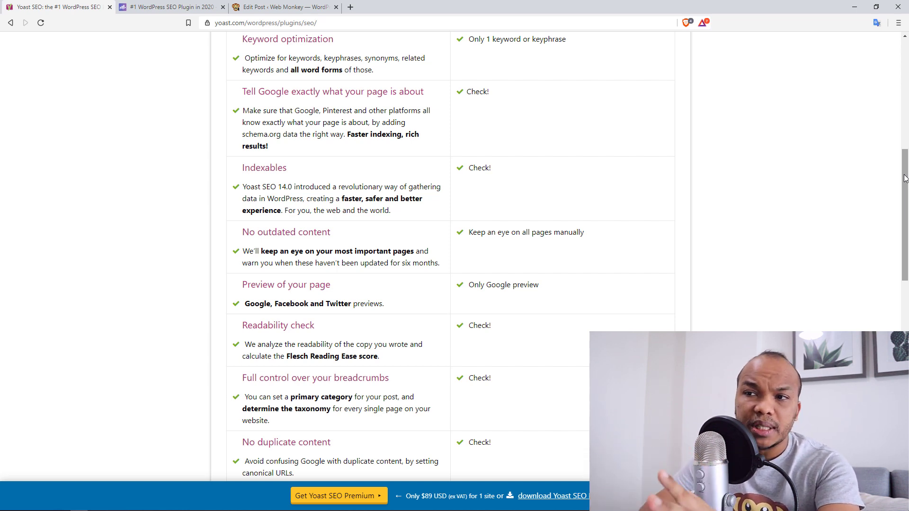
# Revisit the post editor and Rank Math landing page, then return to the Yoast comparison
pyautogui.click(292, 7)
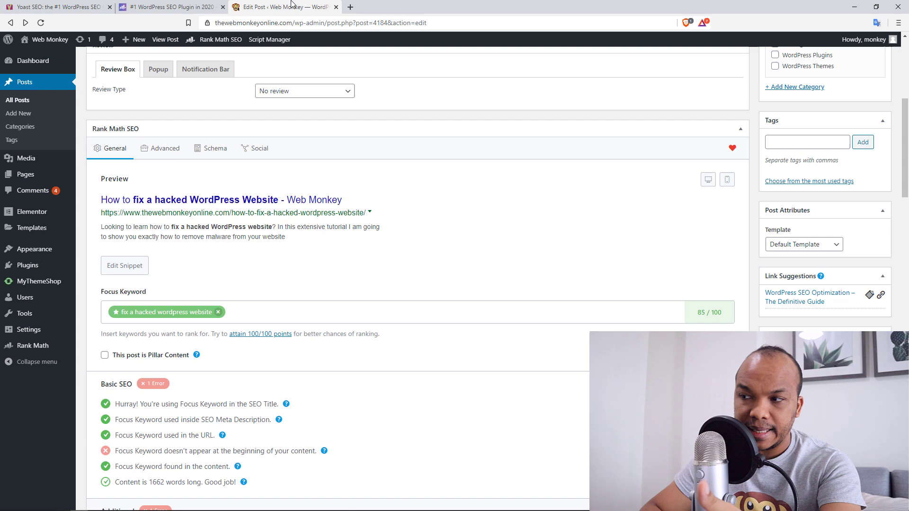
pyautogui.click(138, 6)
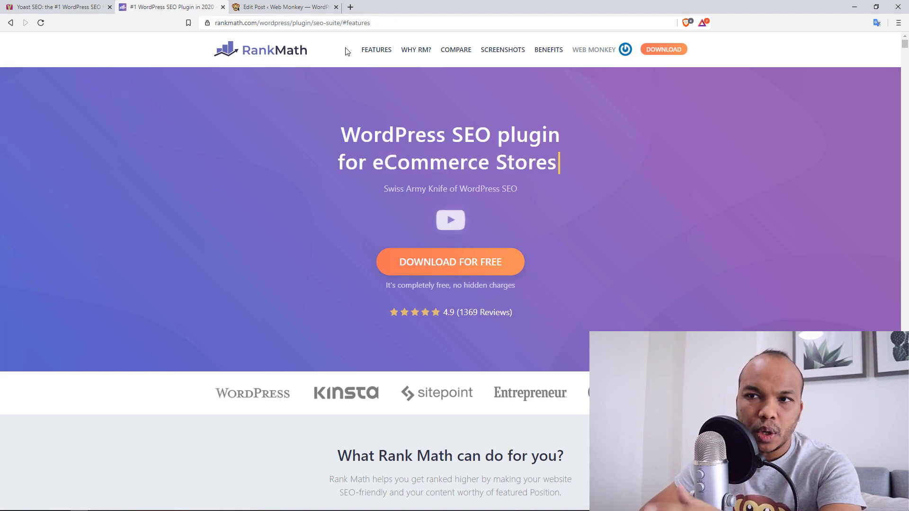
pyautogui.click(49, 7)
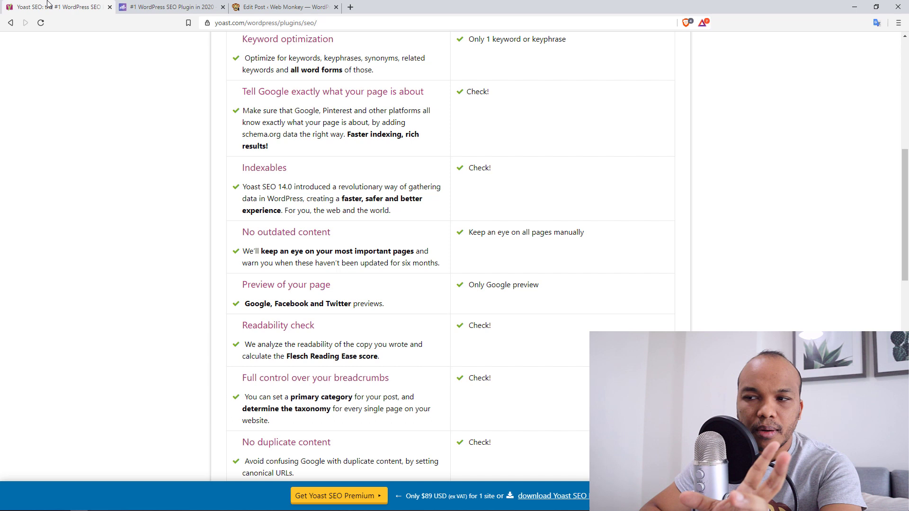
pyautogui.moveTo(906, 190); pyautogui.dragTo(907, 195)
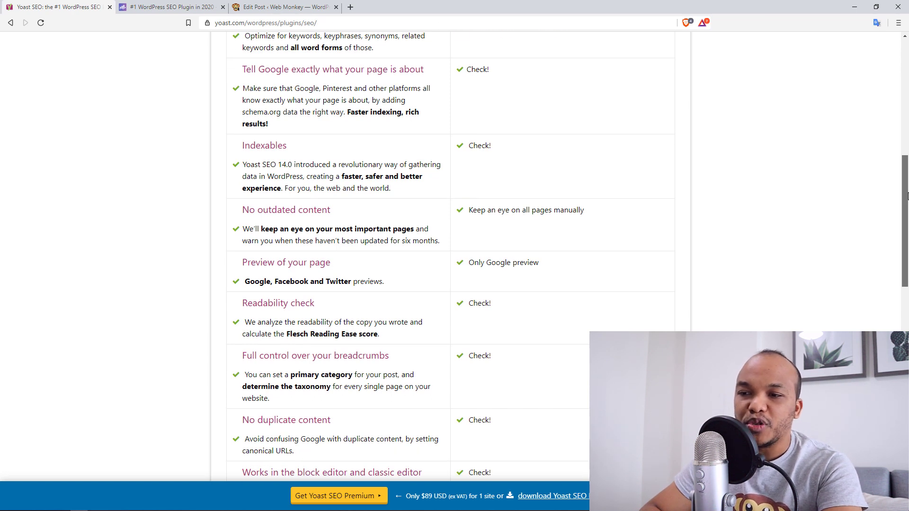
pyautogui.moveTo(907, 195); pyautogui.dragTo(907, 198)
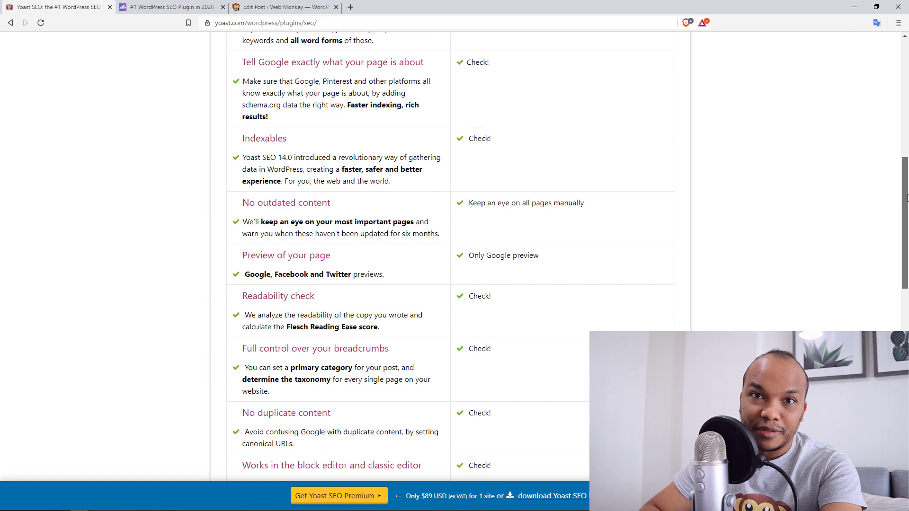
# View the post's Facebook and Twitter share previews in Rank Math's Social settings, then return to Yoast
pyautogui.click(276, 7)
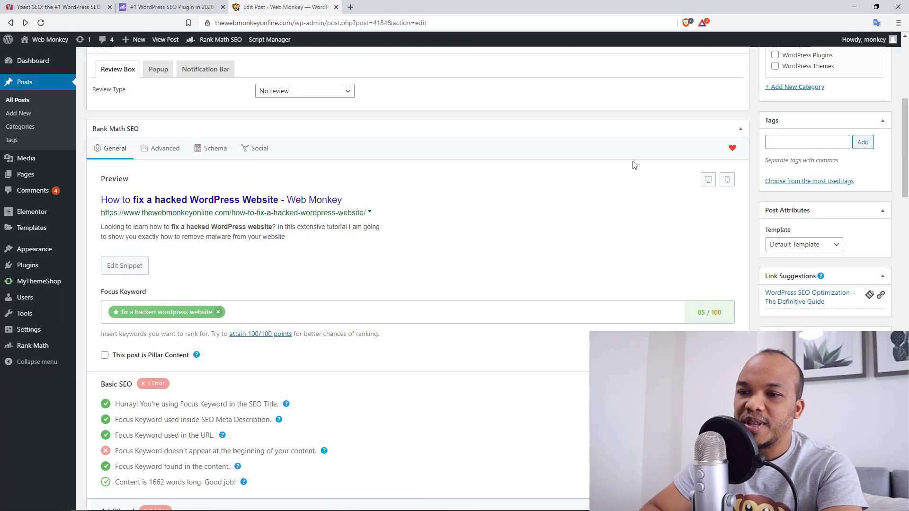
pyautogui.moveTo(907, 150)
pyautogui.mouseDown()
pyautogui.moveTo(906, 178)
pyautogui.moveTo(907, 134)
pyautogui.mouseUp()
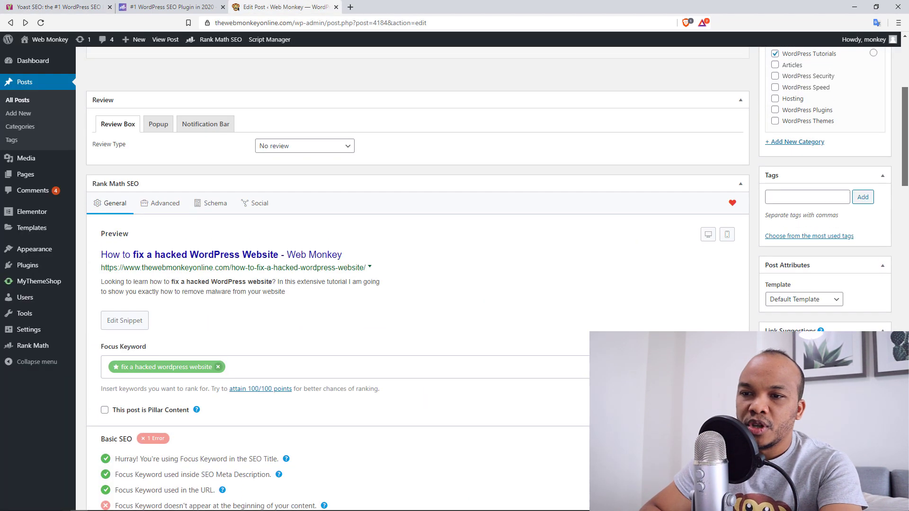
pyautogui.moveTo(907, 178); pyautogui.dragTo(907, 179)
pyautogui.click(263, 195)
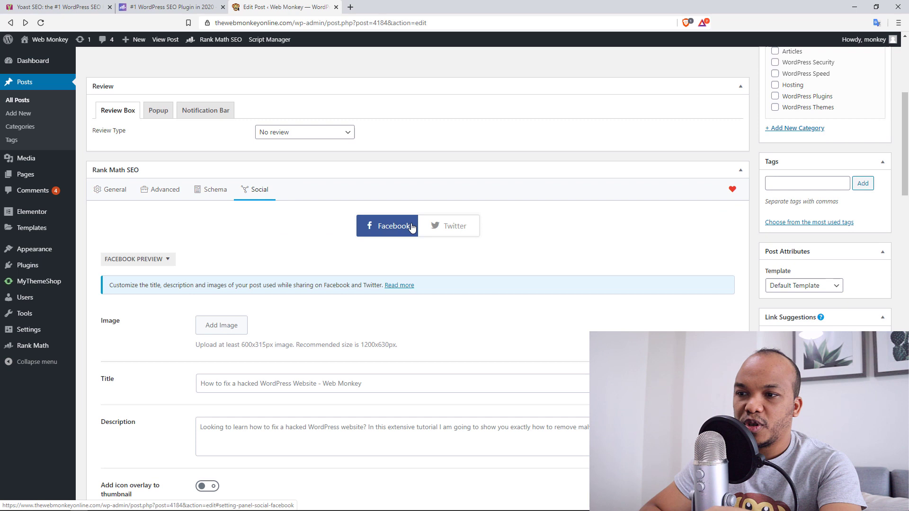
pyautogui.click(155, 261)
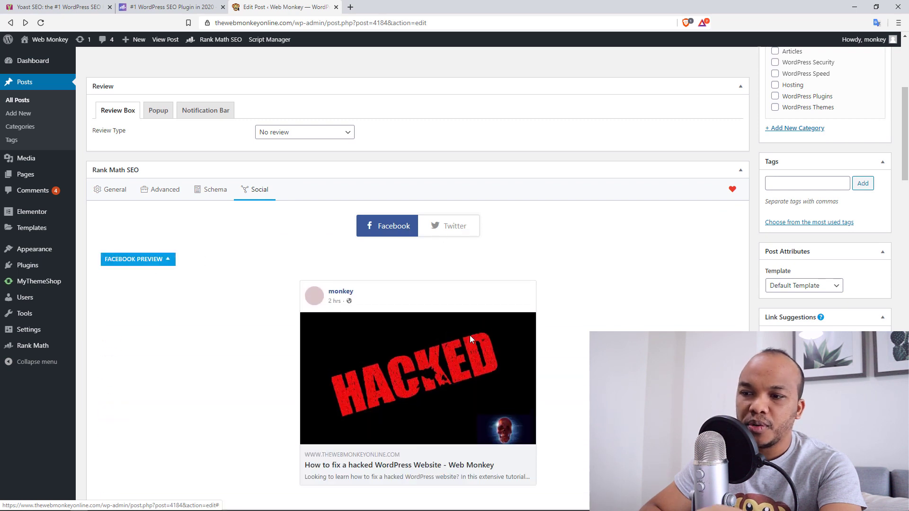
pyautogui.moveTo(907, 167); pyautogui.dragTo(907, 182)
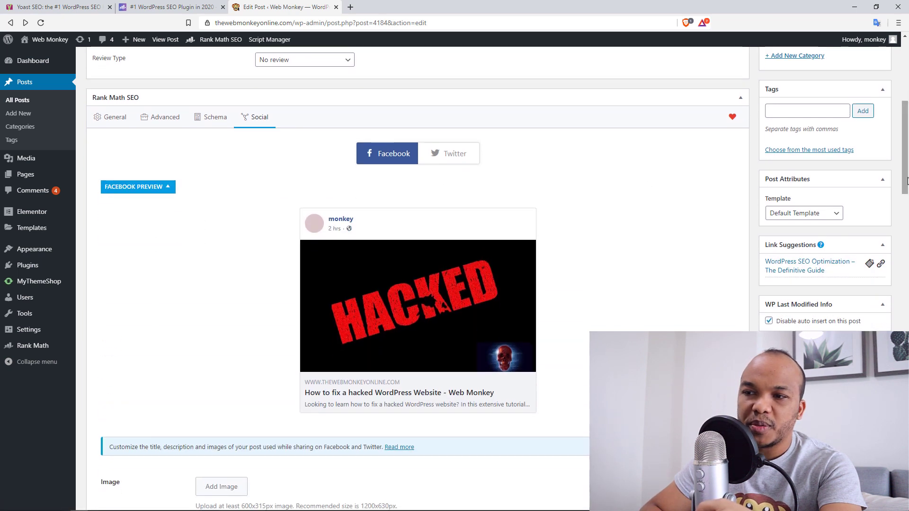
pyautogui.click(469, 161)
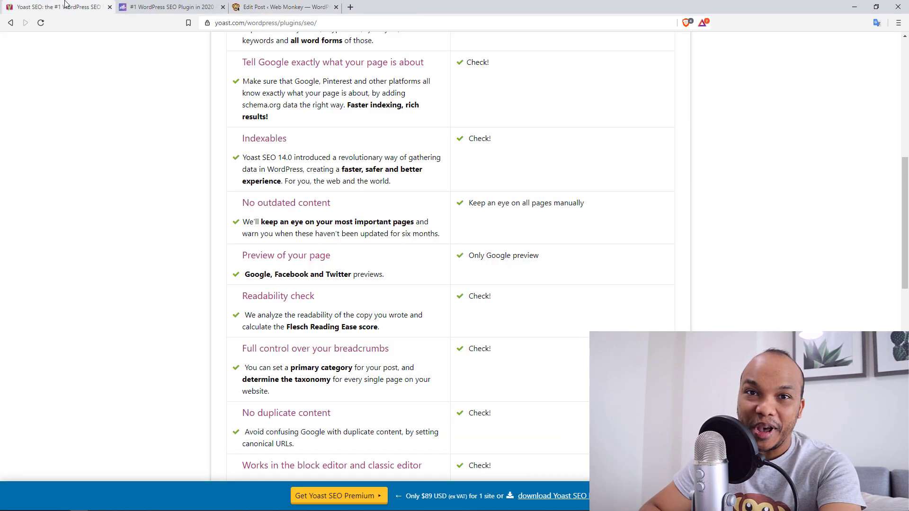
pyautogui.click(64, 6)
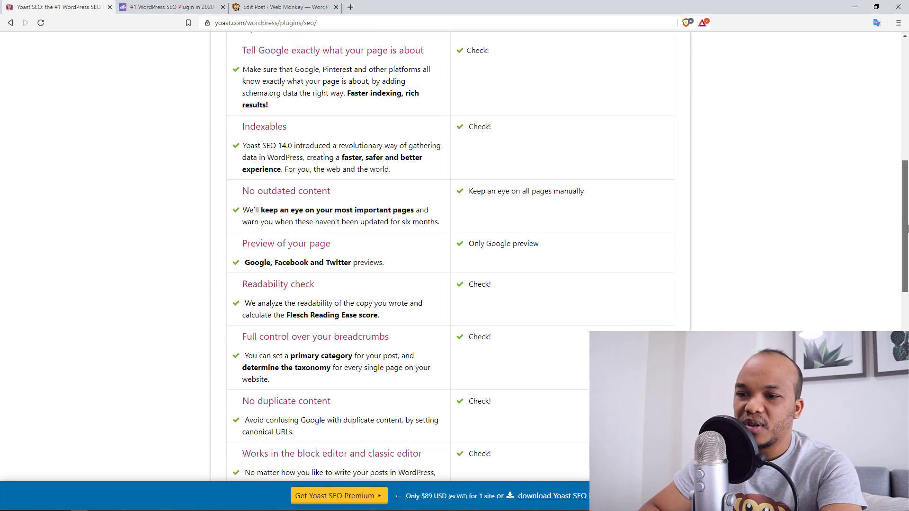
pyautogui.moveTo(907, 223); pyautogui.dragTo(907, 259)
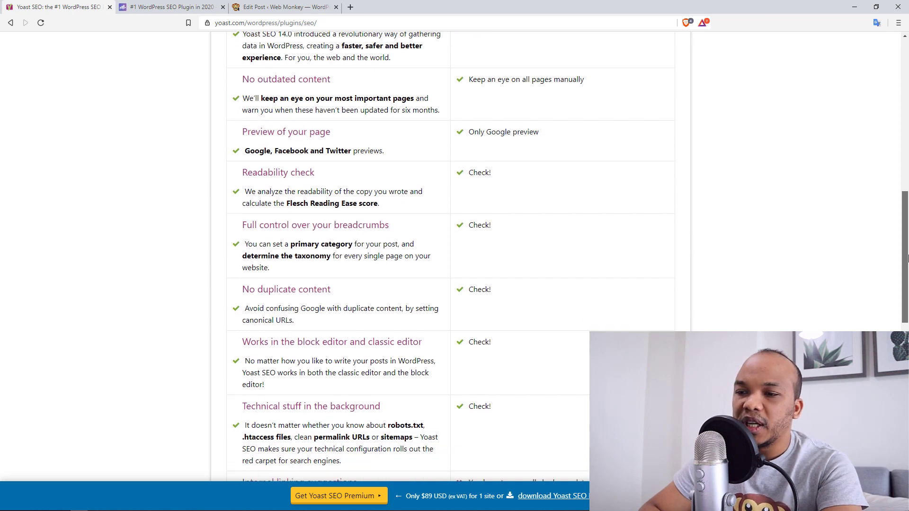
pyautogui.moveTo(907, 259); pyautogui.dragTo(907, 273)
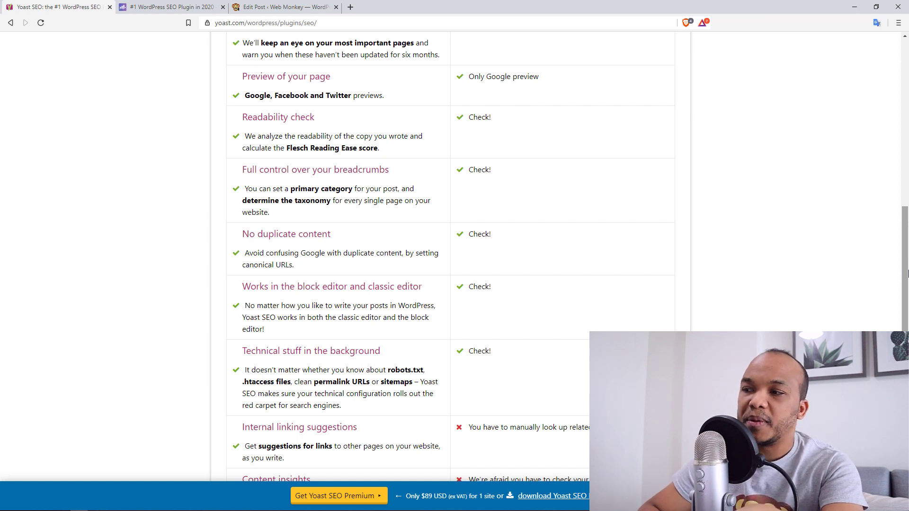
pyautogui.moveTo(908, 249); pyautogui.dragTo(908, 265)
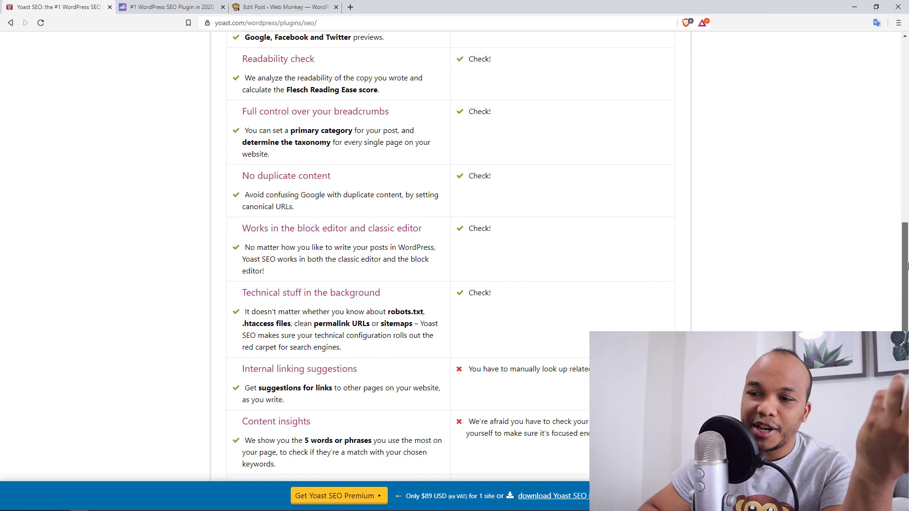
pyautogui.moveTo(908, 265); pyautogui.dragTo(908, 284)
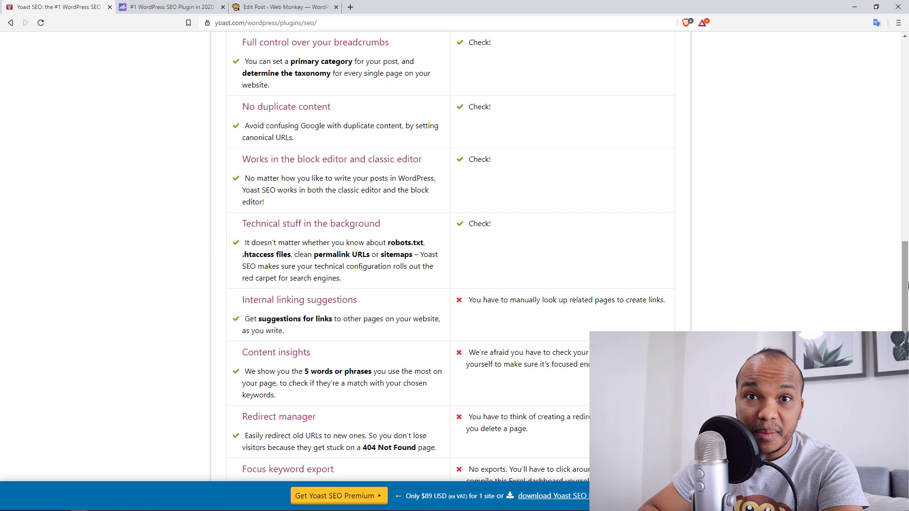
# Return to the WordPress post editor from the Yoast comparison page
pyautogui.click(254, 7)
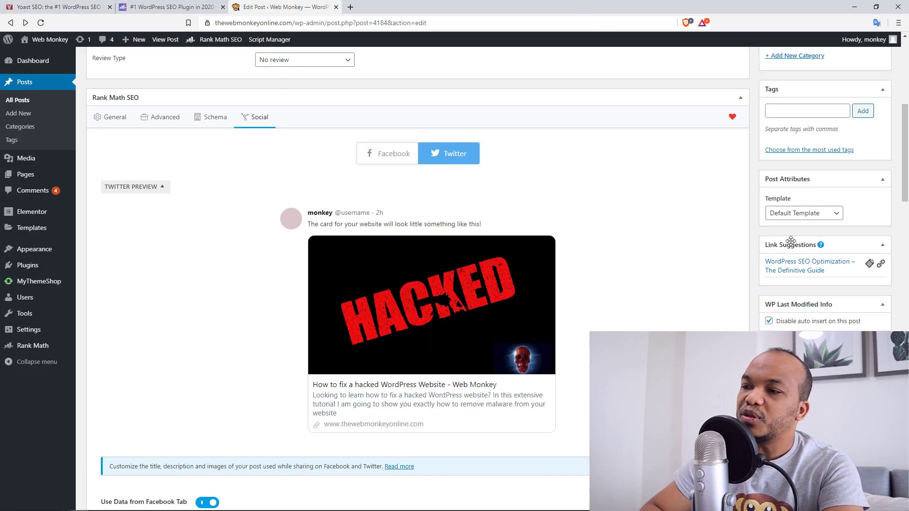
pyautogui.moveTo(808, 265)
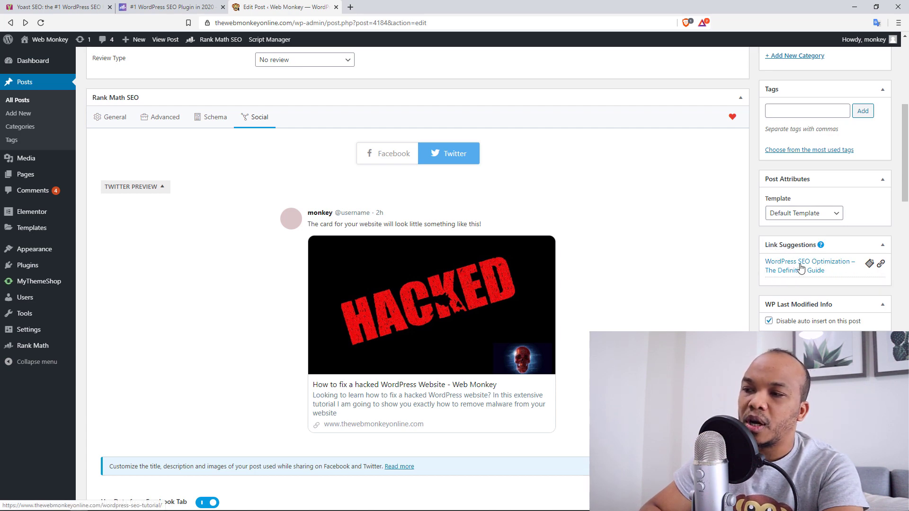
pyautogui.moveTo(905, 198); pyautogui.dragTo(906, 144)
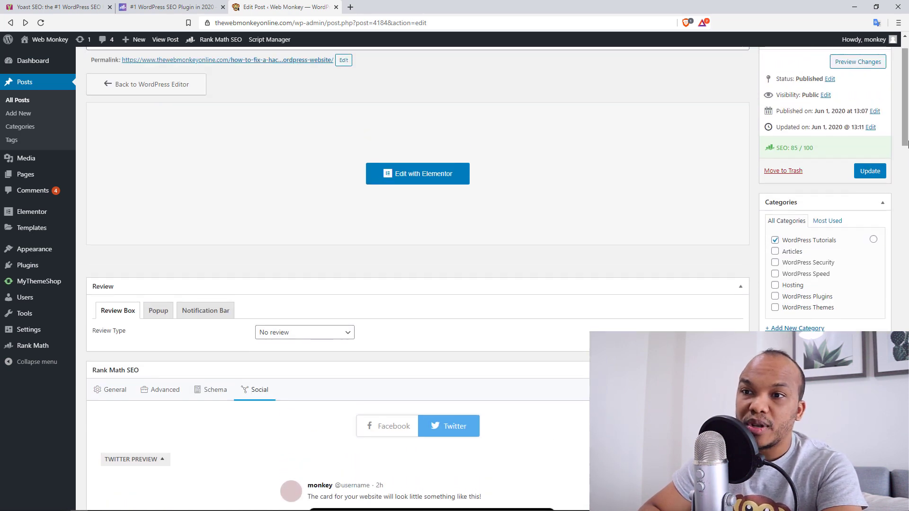
# Show the Rank Math features page and browse down to the Link Builder feature
pyautogui.click(170, 6)
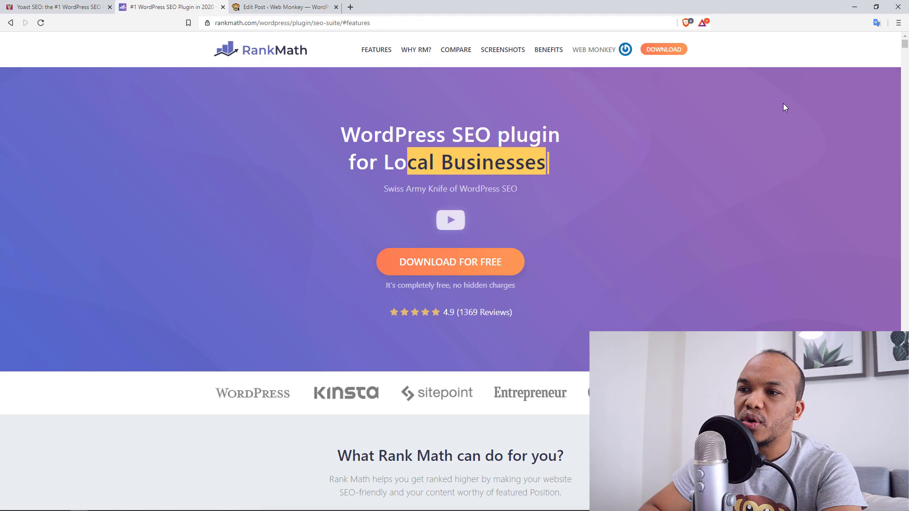
pyautogui.scroll(-6, 905, 200)
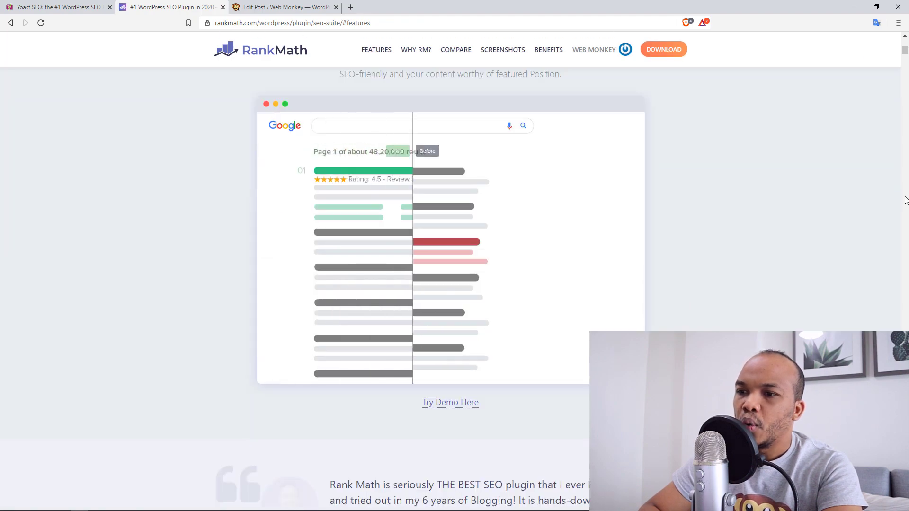
pyautogui.scroll(-5, 905, 200)
pyautogui.scroll(-5, 907, 218)
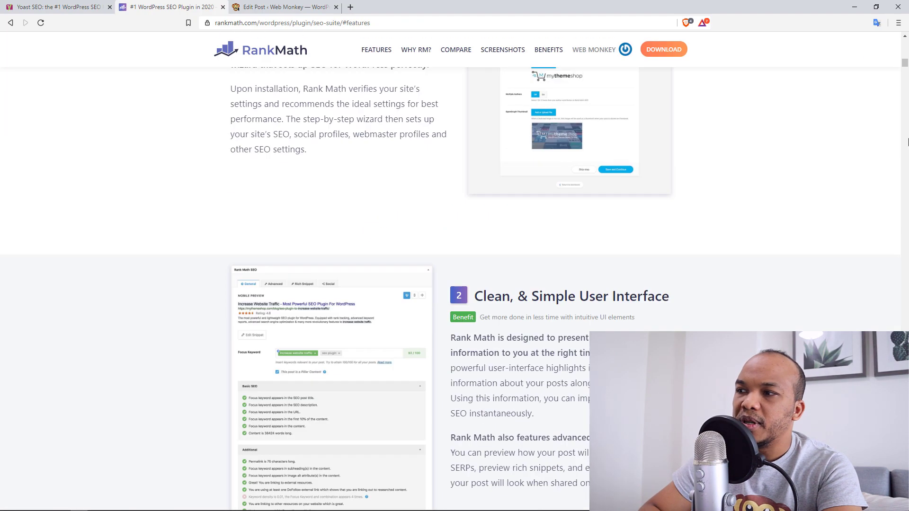
pyautogui.scroll(-5, 906, 150)
pyautogui.scroll(-5, 906, 151)
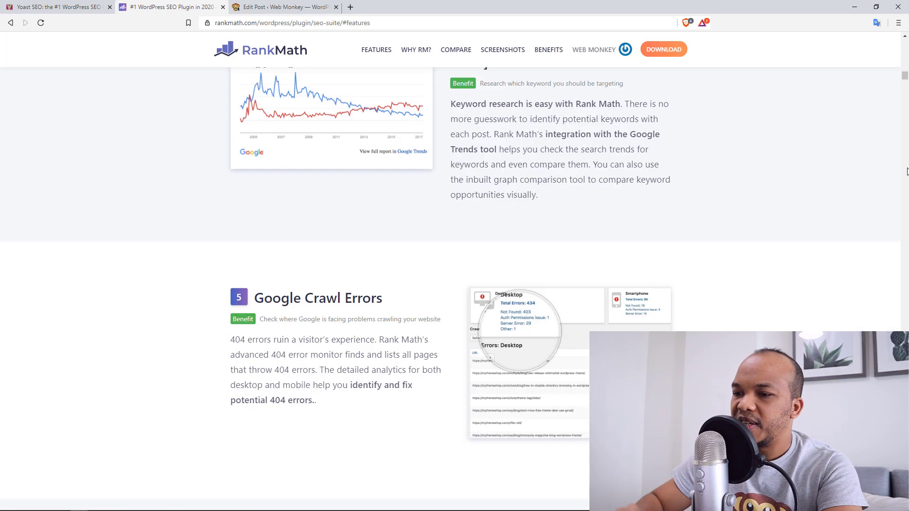
pyautogui.scroll(-3, 829, 243)
pyautogui.scroll(-5, 829, 244)
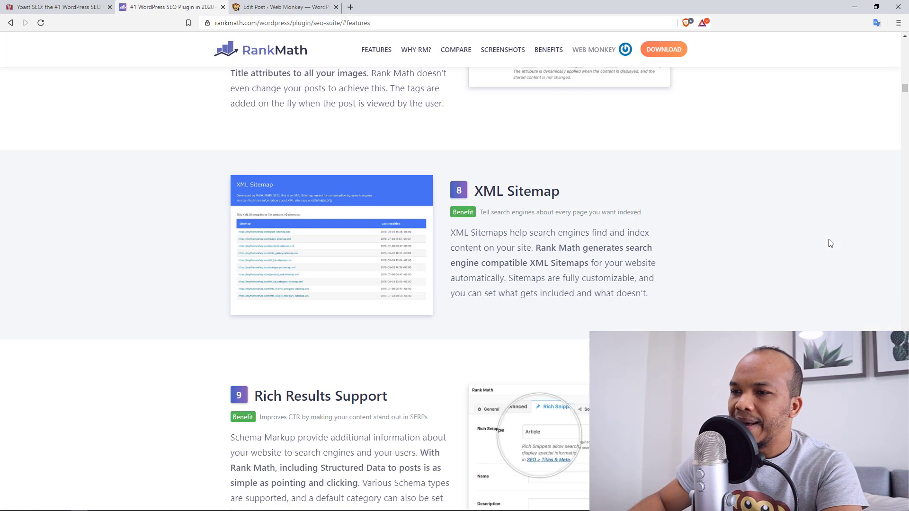
pyautogui.scroll(-5, 830, 243)
pyautogui.scroll(-5, 830, 243)
pyautogui.scroll(-5, 829, 243)
pyautogui.scroll(-5, 830, 244)
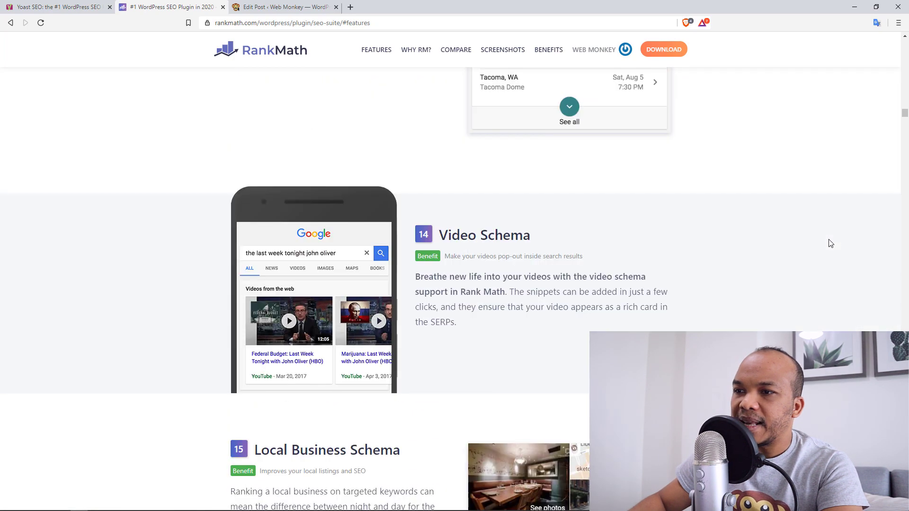
pyautogui.scroll(-5, 829, 244)
pyautogui.scroll(-5, 830, 244)
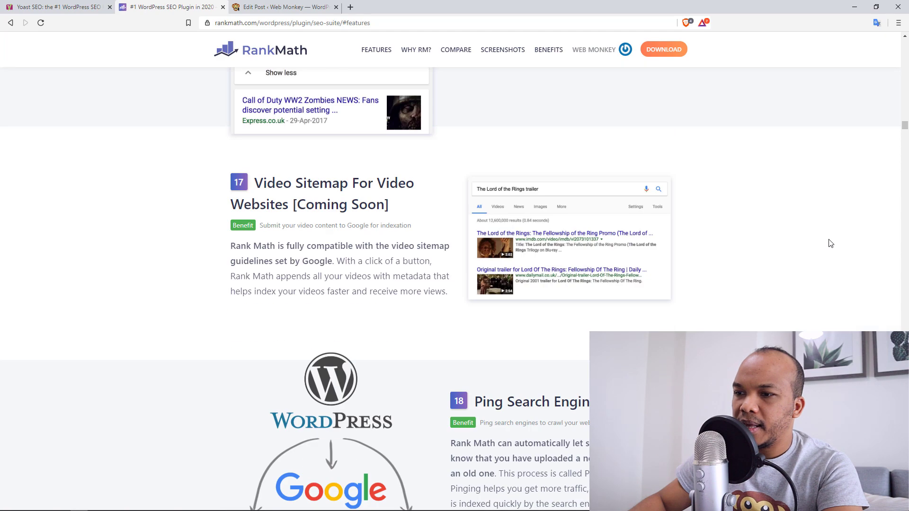
pyautogui.scroll(-5, 830, 244)
pyautogui.scroll(-5, 829, 244)
pyautogui.scroll(-5, 830, 244)
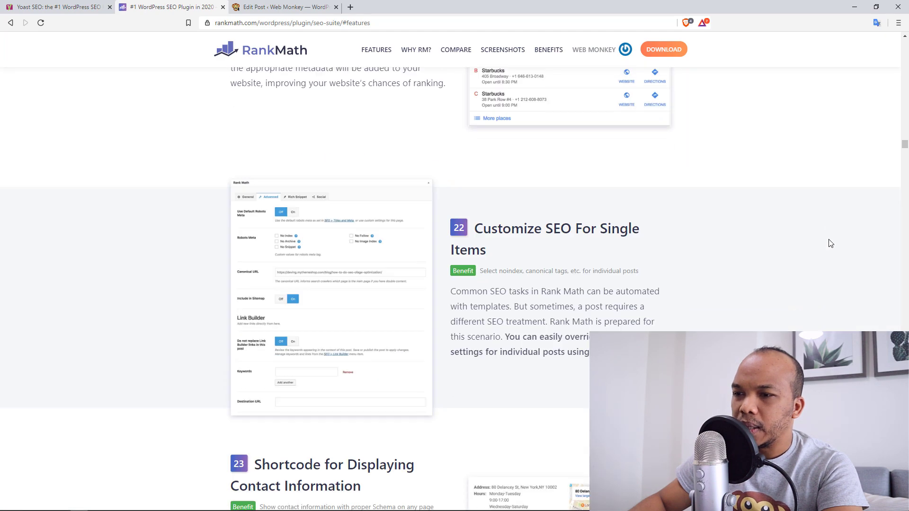
pyautogui.scroll(-5, 830, 243)
pyautogui.scroll(-5, 830, 244)
pyautogui.scroll(5, 828, 245)
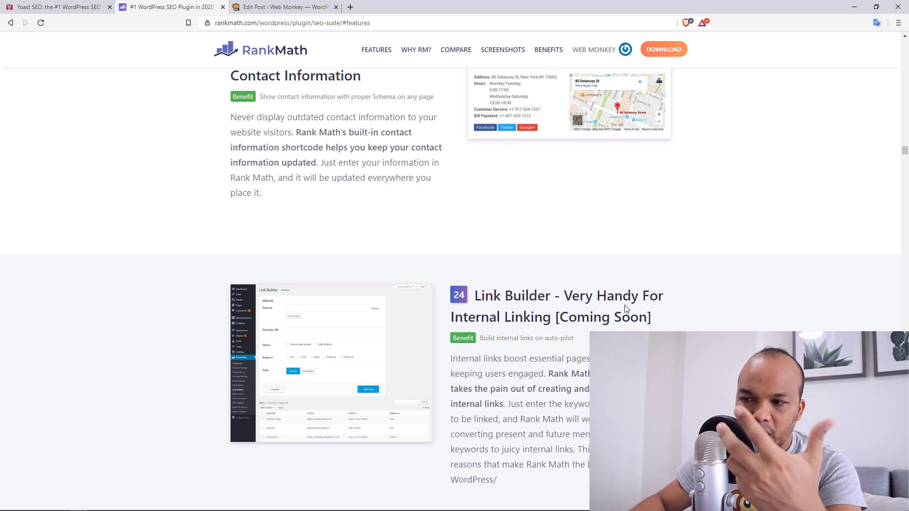
# Return to the Yoast free-versus-premium table at the redirect manager and keyword export rows
pyautogui.click(74, 7)
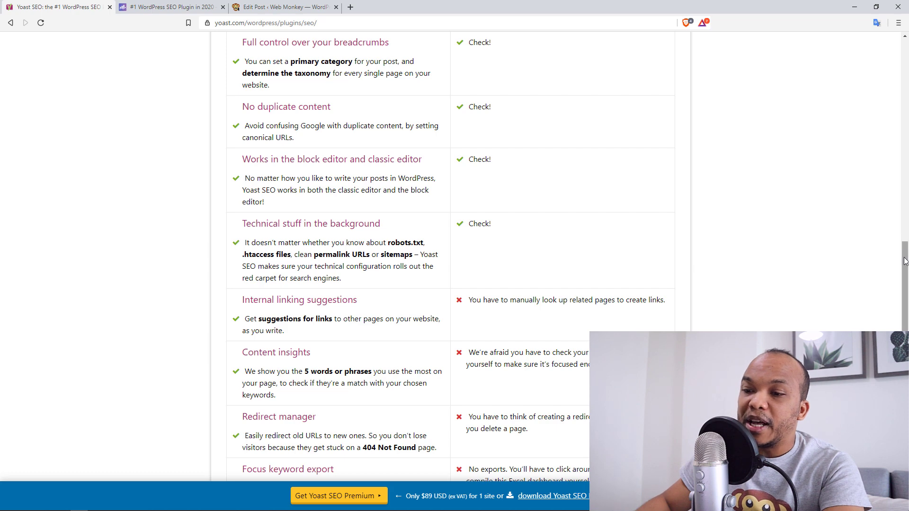
pyautogui.scroll(-1, 874, 267)
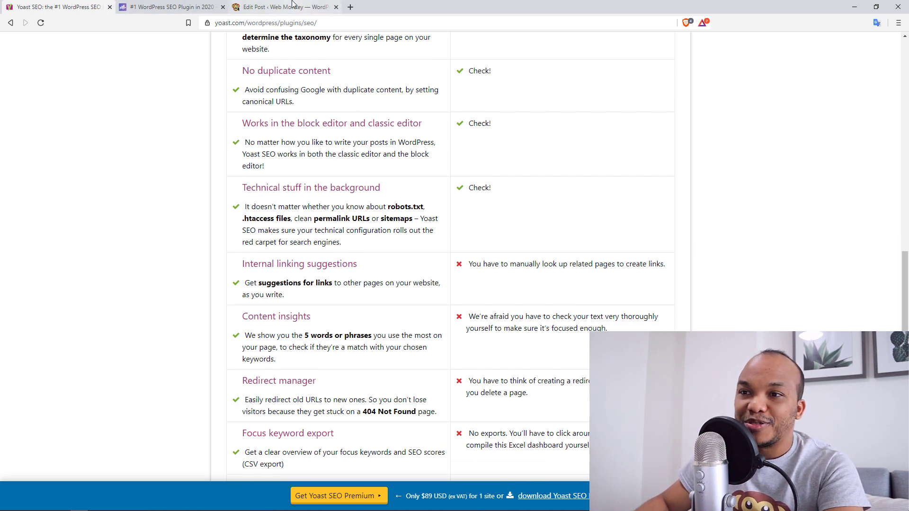
# Switch on the Redirections module in Rank Math's modules dashboard
pyautogui.click(164, 7)
pyautogui.click(280, 8)
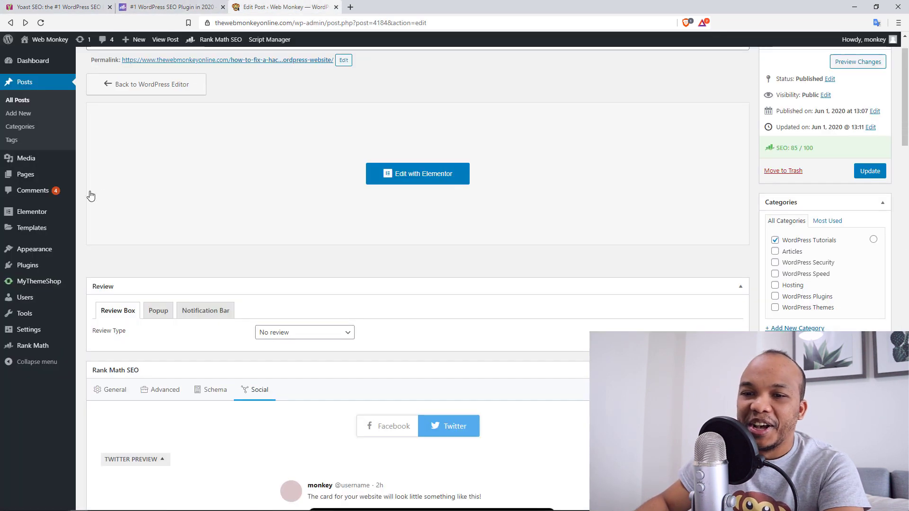
pyautogui.moveTo(33, 346)
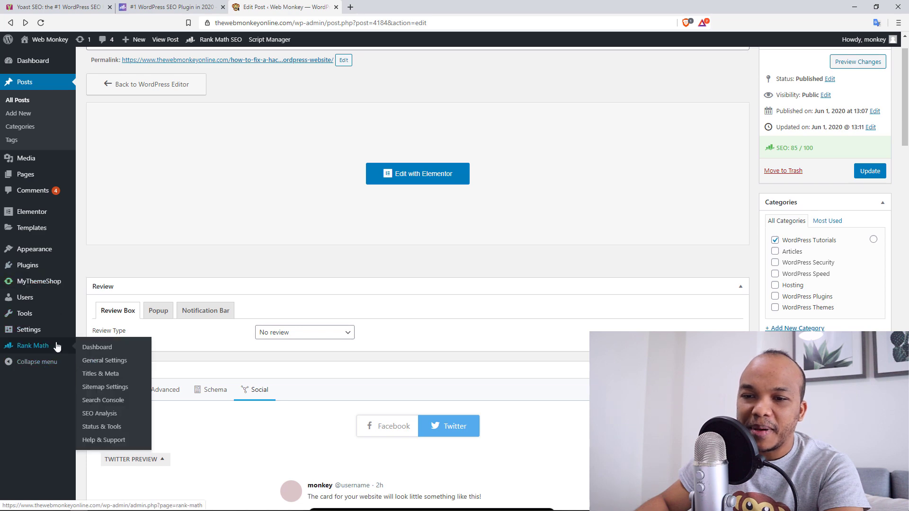
pyautogui.click(114, 348)
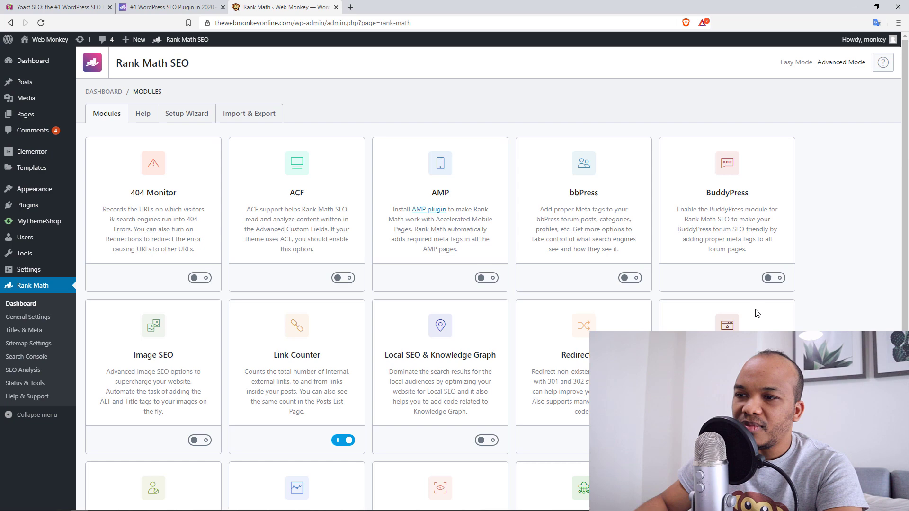
pyautogui.scroll(-2, 906, 155)
pyautogui.scroll(-1, 896, 285)
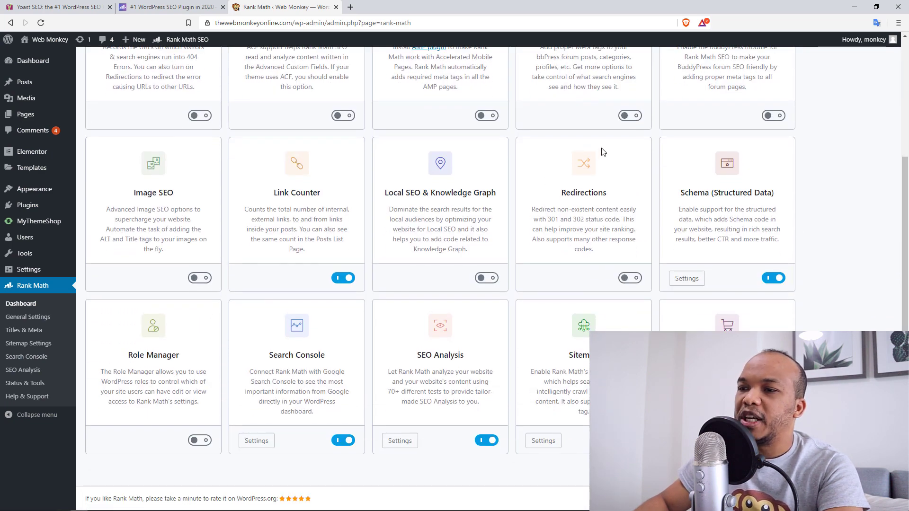
pyautogui.click(626, 278)
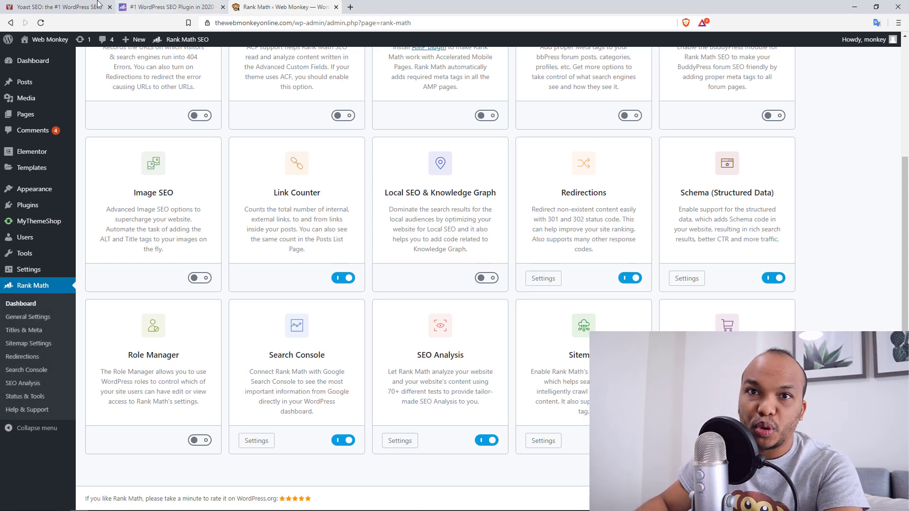
pyautogui.click(54, 6)
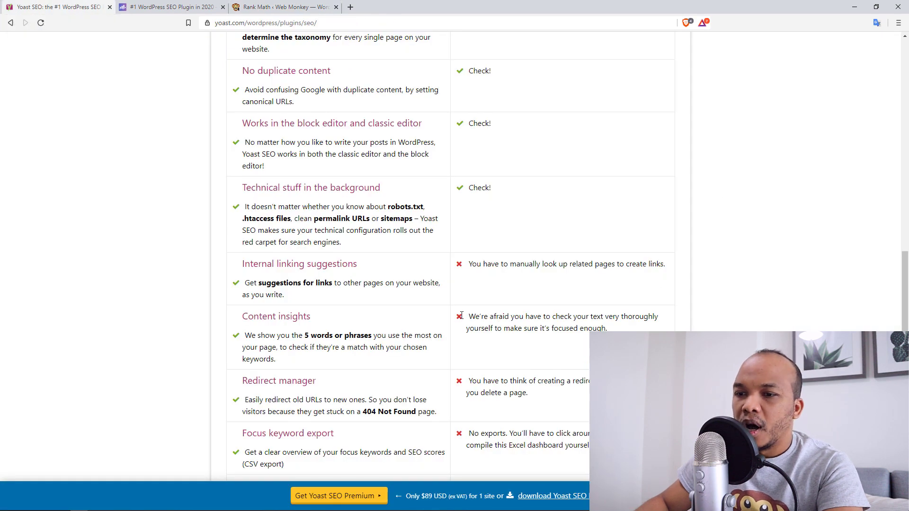
pyautogui.scroll(-1, 833, 310)
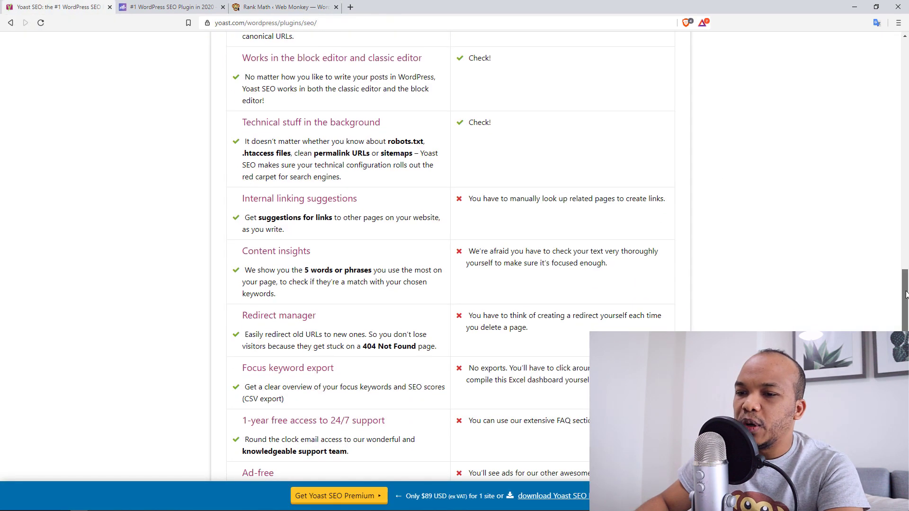
pyautogui.scroll(-1, 834, 310)
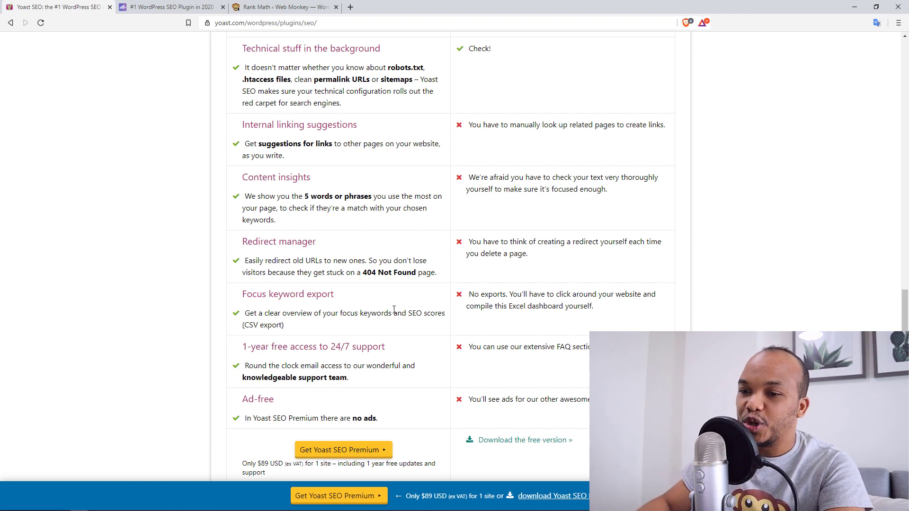
pyautogui.scroll(-1, 403, 370)
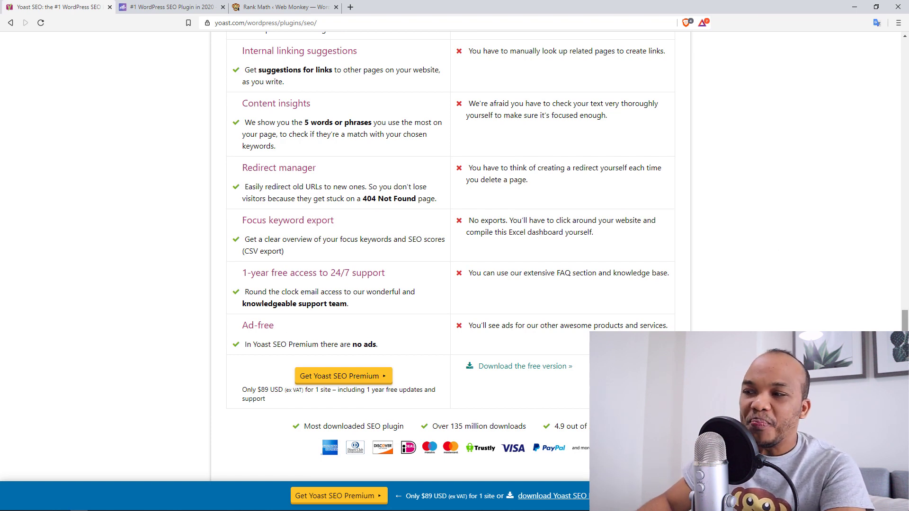
pyautogui.moveTo(907, 361); pyautogui.dragTo(907, 175)
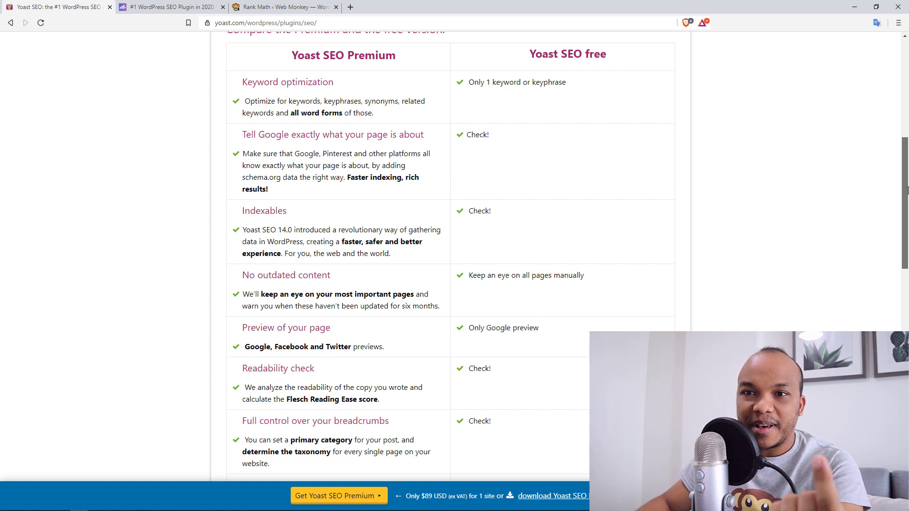
pyautogui.moveTo(907, 191)
pyautogui.mouseDown()
pyautogui.moveTo(907, 229)
pyautogui.moveTo(906, 213)
pyautogui.mouseUp()
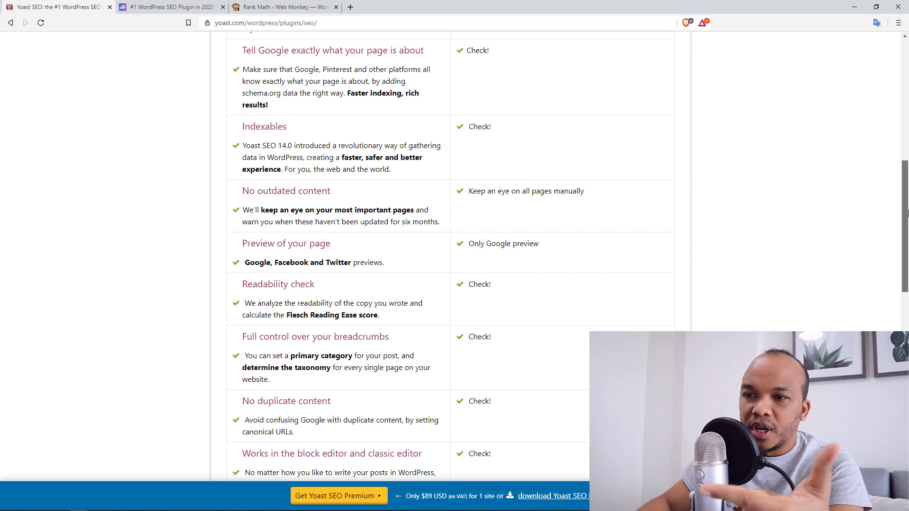
pyautogui.moveTo(906, 213); pyautogui.dragTo(907, 323)
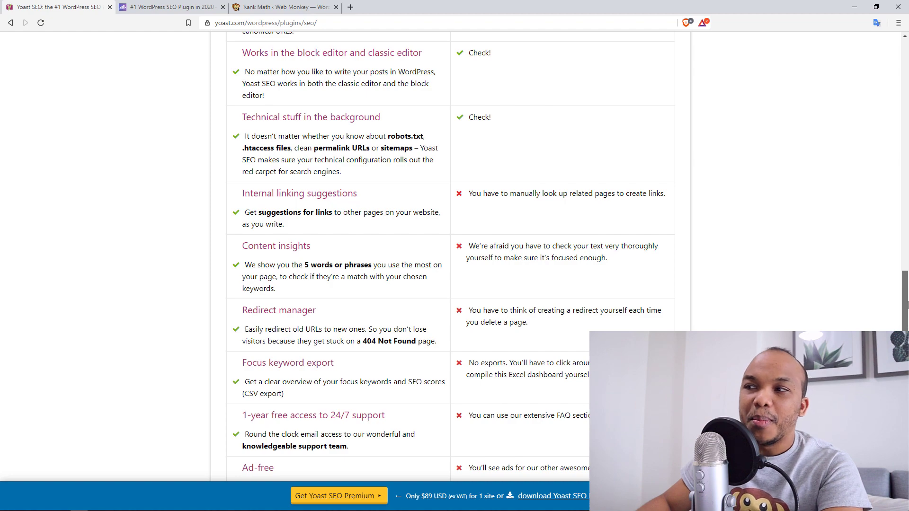
pyautogui.moveTo(907, 305); pyautogui.dragTo(868, 93)
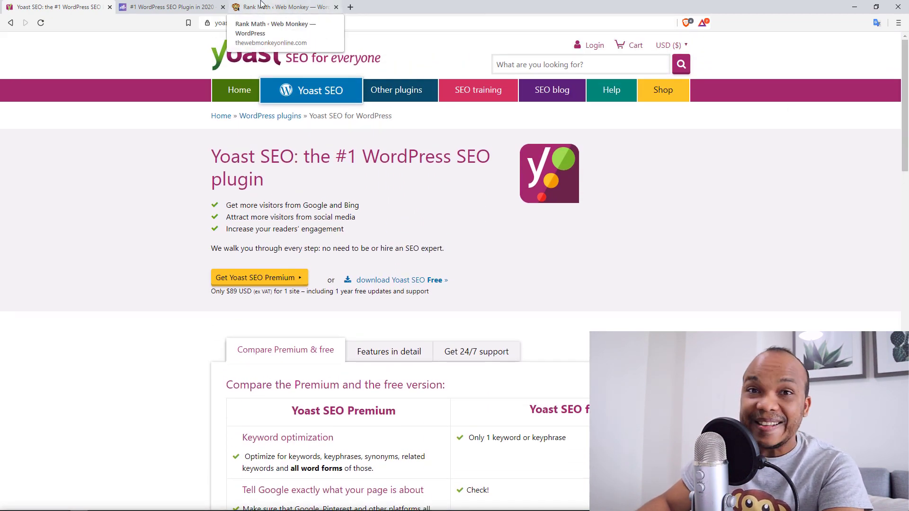
# Leave the Yoast comparison and bring up the Rank Math modules dashboard
pyautogui.click(288, 6)
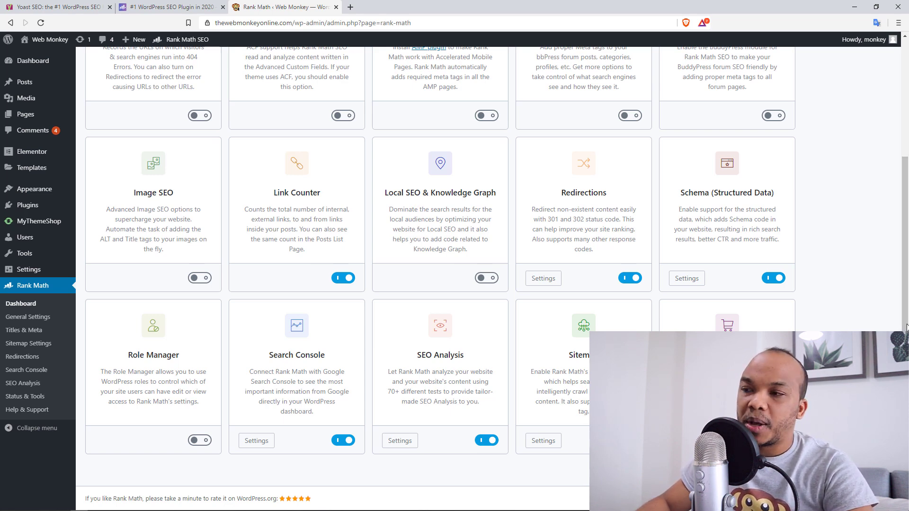
pyautogui.moveTo(905, 327); pyautogui.dragTo(906, 196)
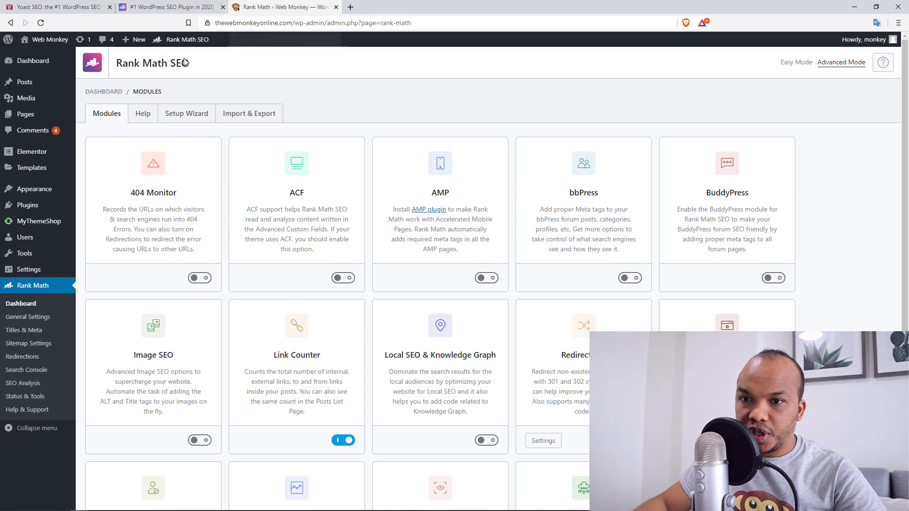
# Edit the 'How to fix a hacked WordPress Website' post and expand its Additional SEO checks
pyautogui.rightClick(92, 87)
pyautogui.click(124, 91)
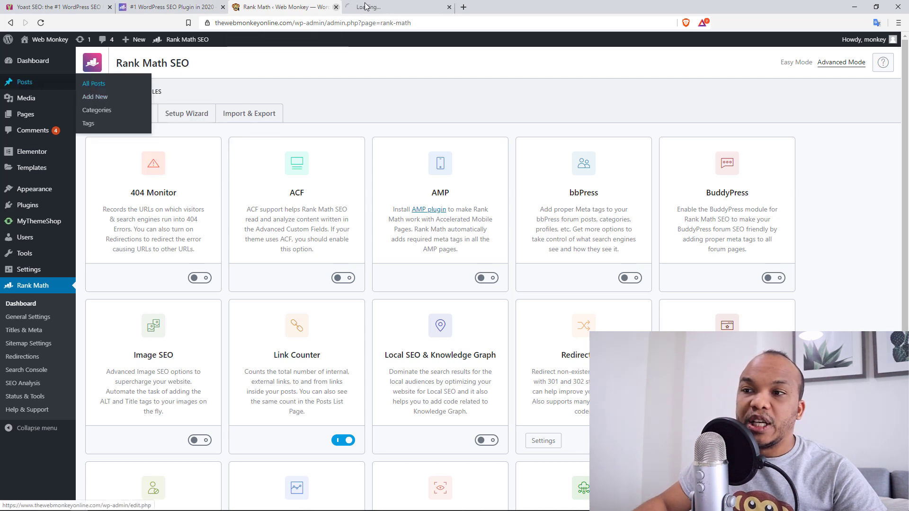
pyautogui.click(390, 6)
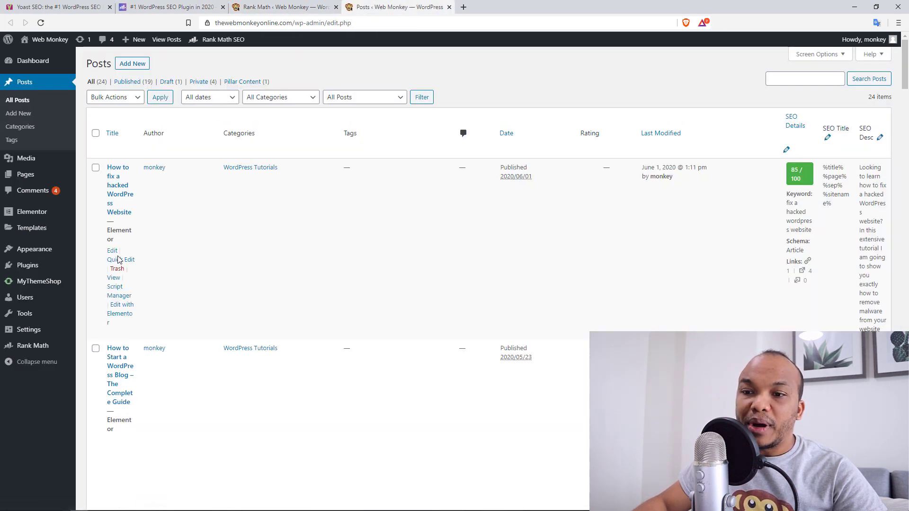
pyautogui.click(118, 258)
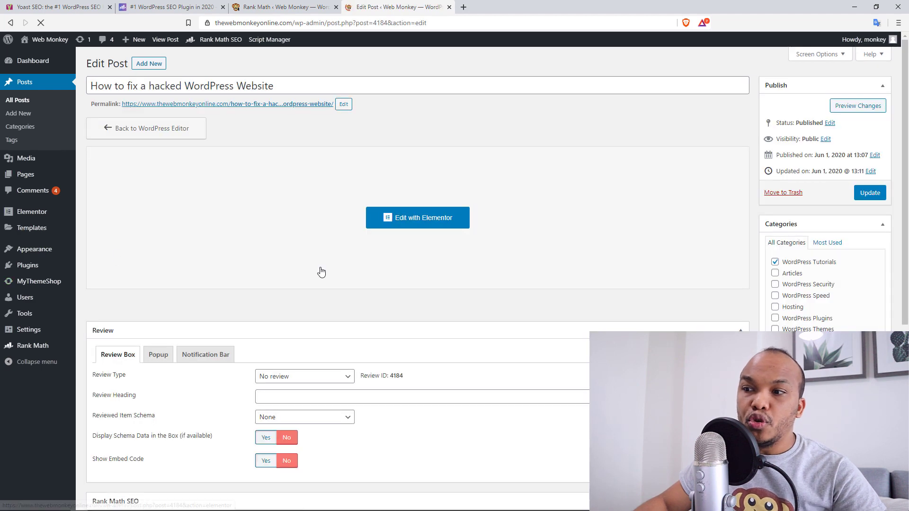
pyautogui.scroll(-5, 907, 179)
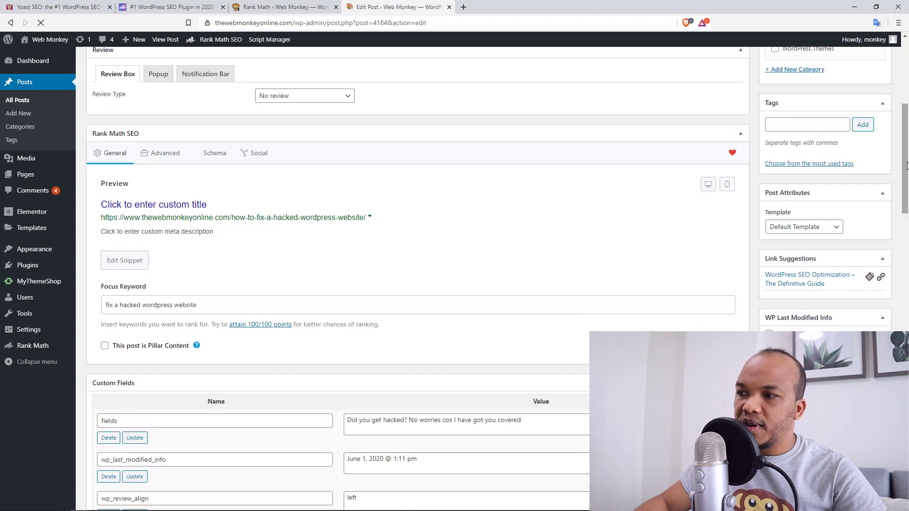
pyautogui.scroll(-3, 907, 189)
pyautogui.scroll(-3, 907, 199)
pyautogui.scroll(-3, 907, 213)
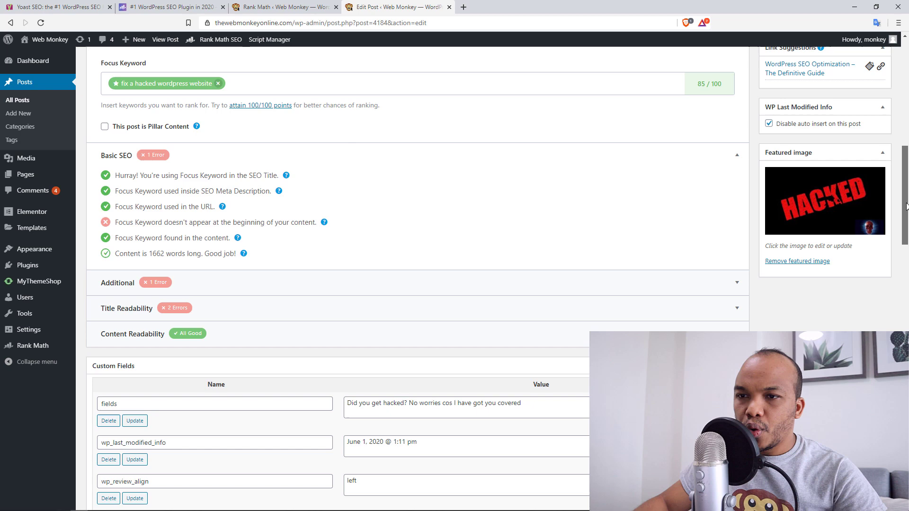
pyautogui.scroll(1, 907, 212)
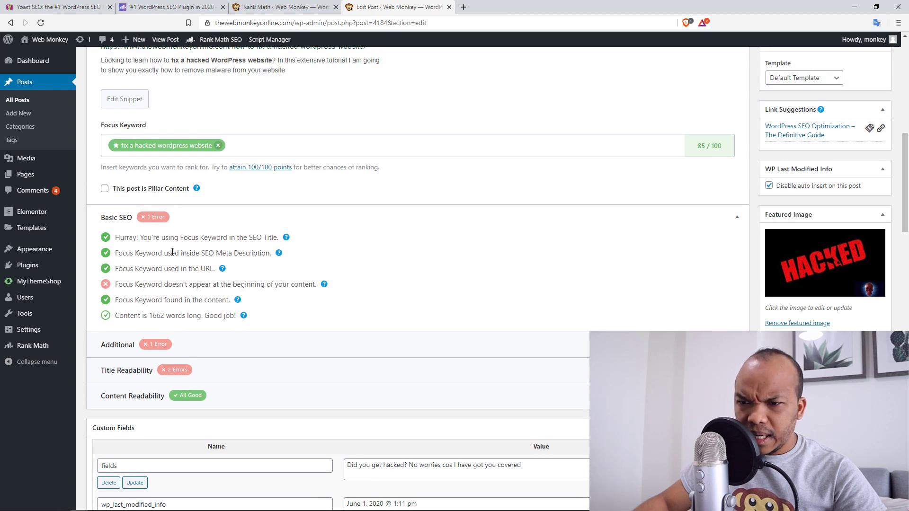
pyautogui.click(127, 346)
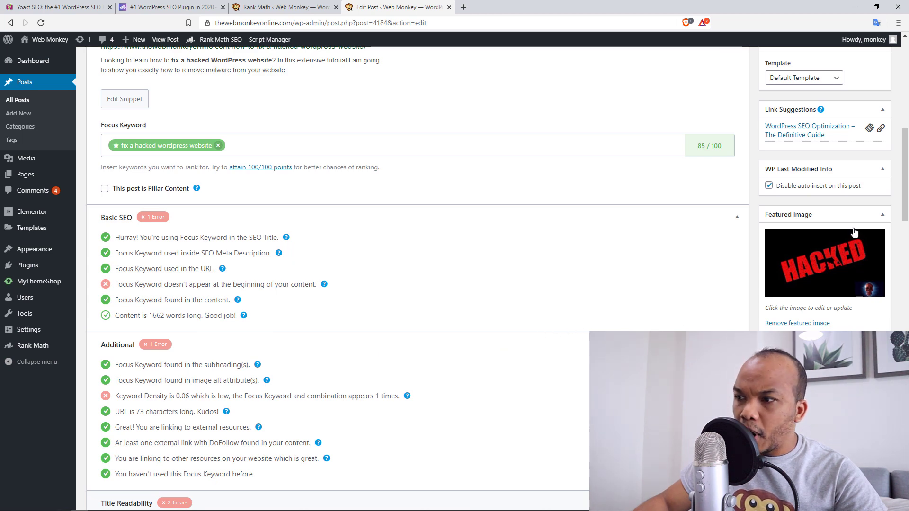
pyautogui.scroll(1, 907, 179)
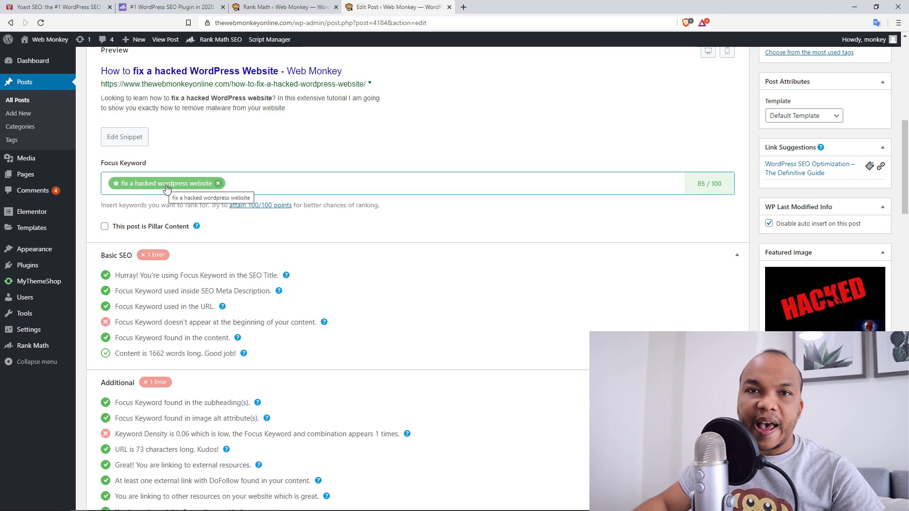
pyautogui.moveTo(906, 178); pyautogui.dragTo(906, 203)
pyautogui.scroll(-1, 218, 196)
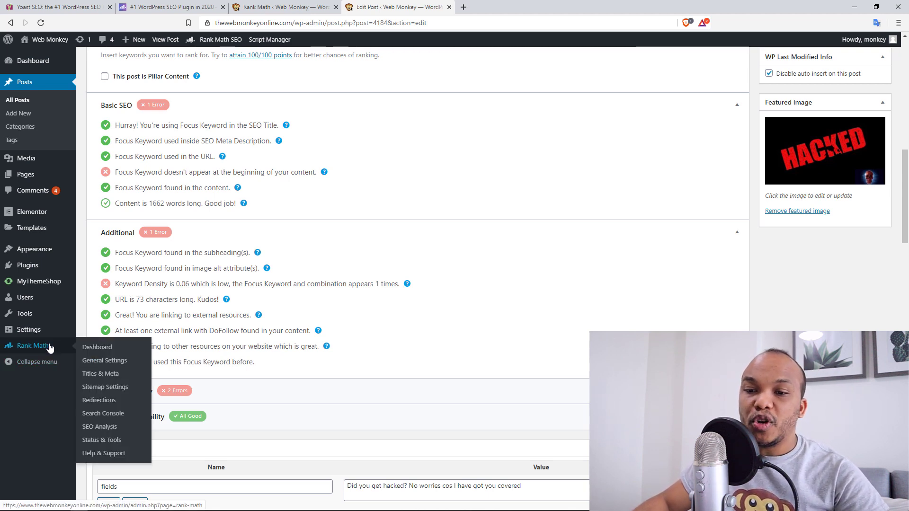
# Review the site's Rank Math SEO Analysis results scoring 72/100
pyautogui.click(33, 346)
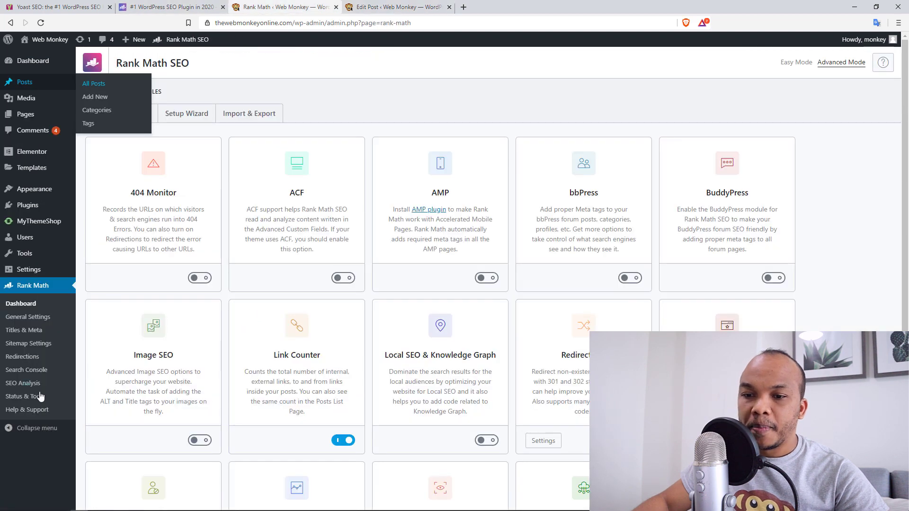
pyautogui.click(33, 384)
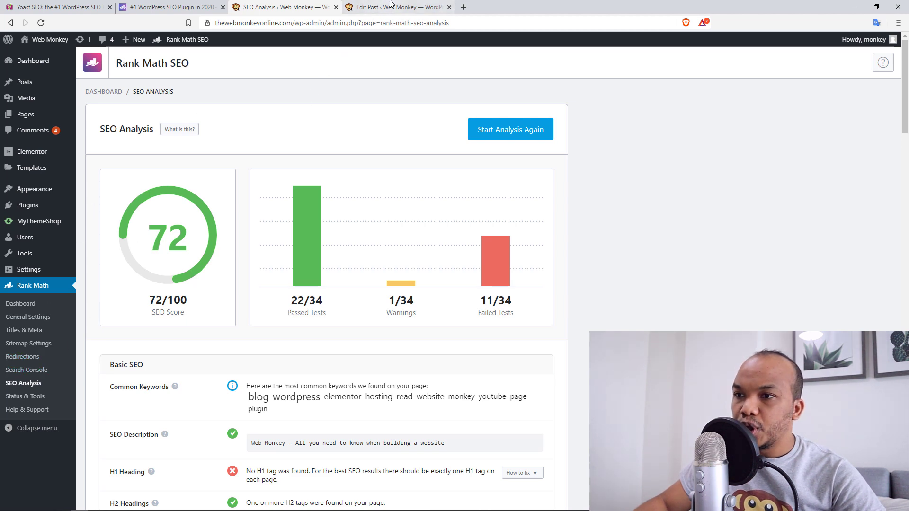
pyautogui.click(390, 6)
pyautogui.click(308, 7)
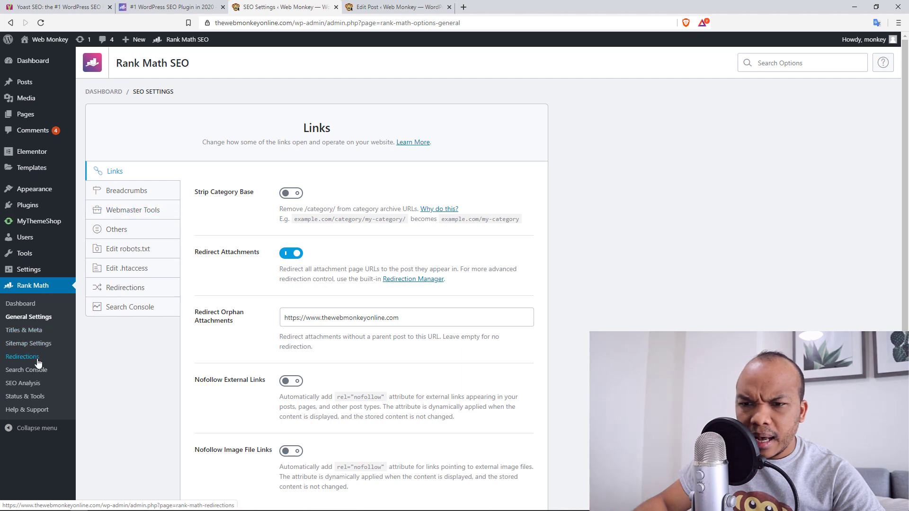
# Enable the Image SEO module from the dashboard and view its Images settings, then return to the post
pyautogui.click(31, 306)
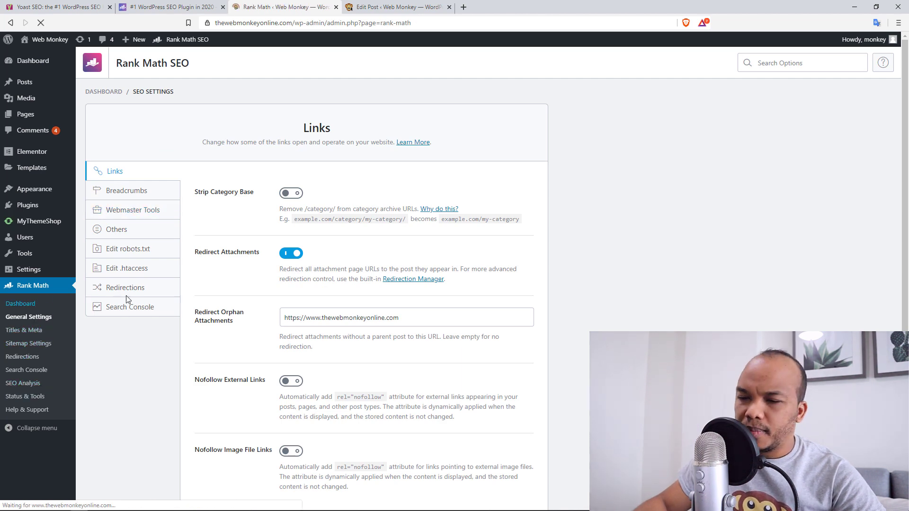
pyautogui.scroll(-2, 165, 285)
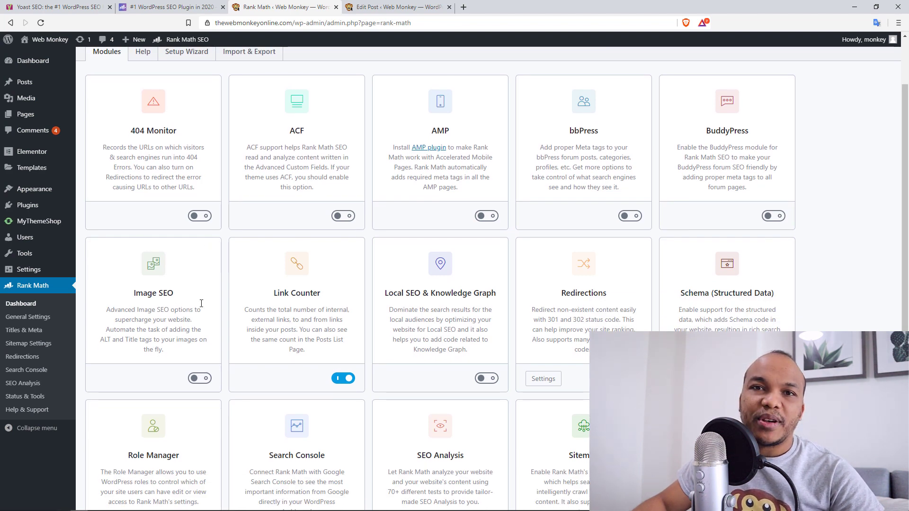
pyautogui.click(200, 379)
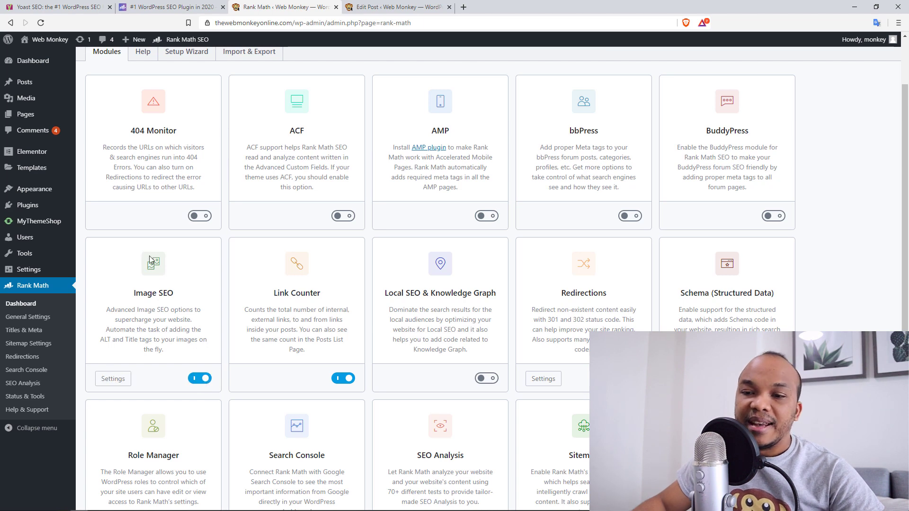
pyautogui.click(113, 378)
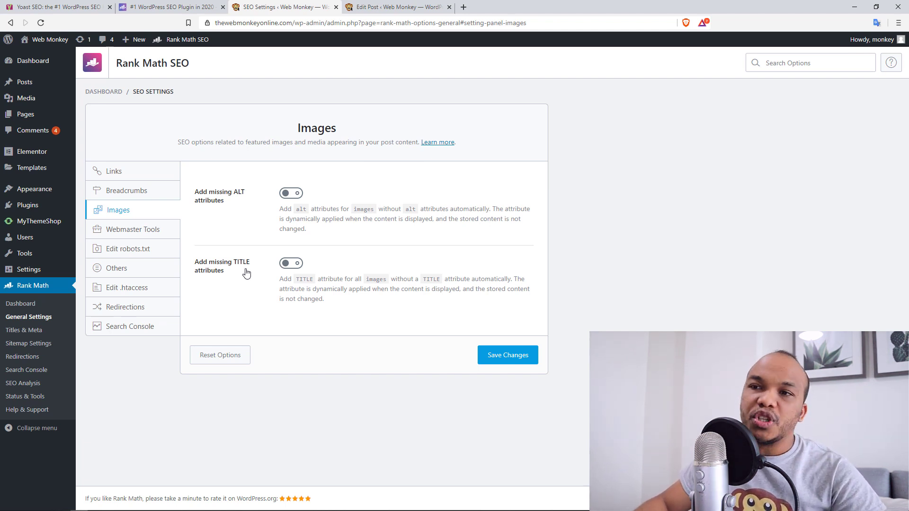
pyautogui.click(435, 4)
pyautogui.scroll(5, 455, 181)
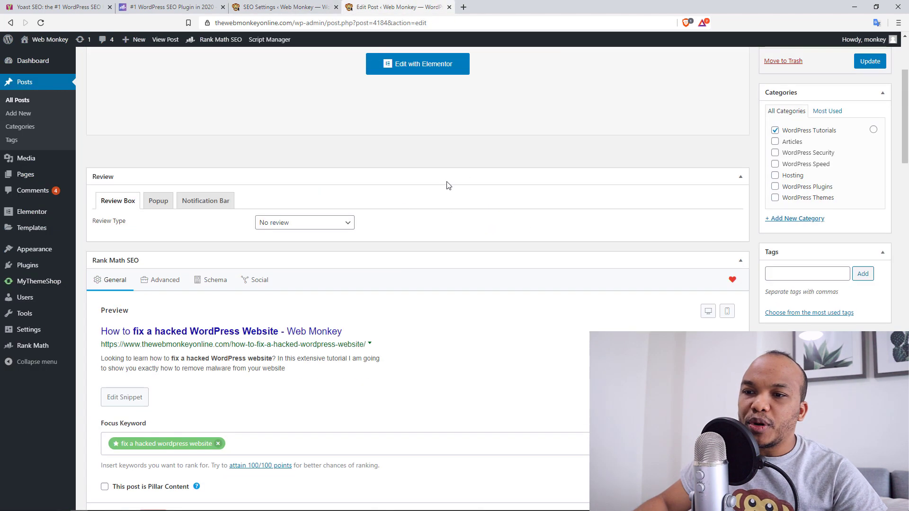
pyautogui.scroll(-3, 732, 238)
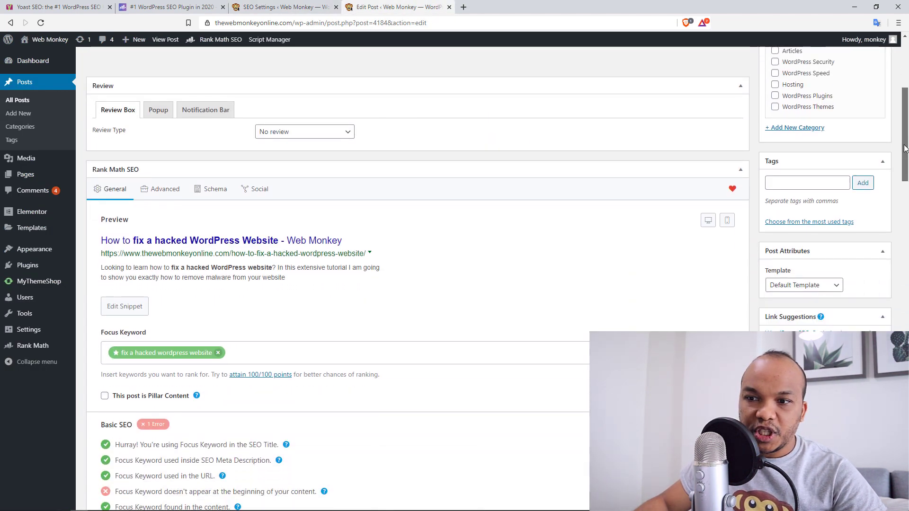
# Add a second focus keyword 'clean a' in the post's Rank Math SEO box
pyautogui.click(308, 350)
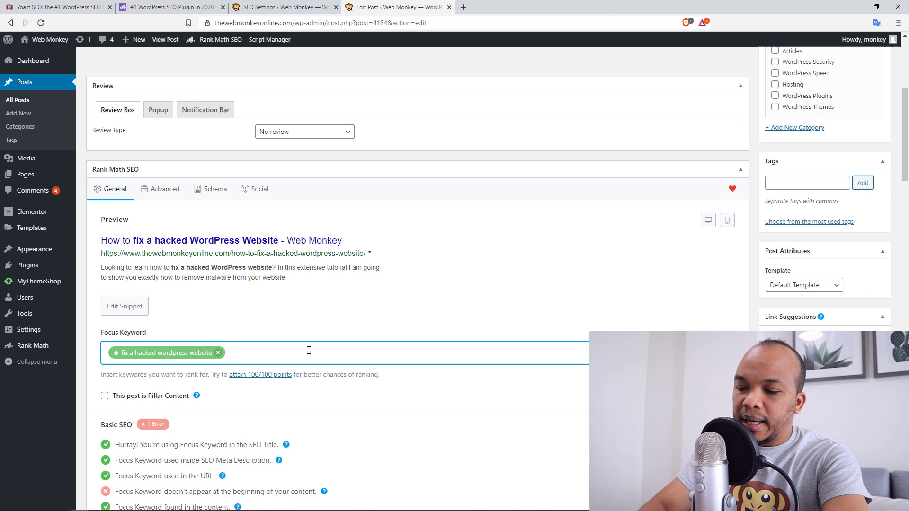
pyautogui.write('clean')
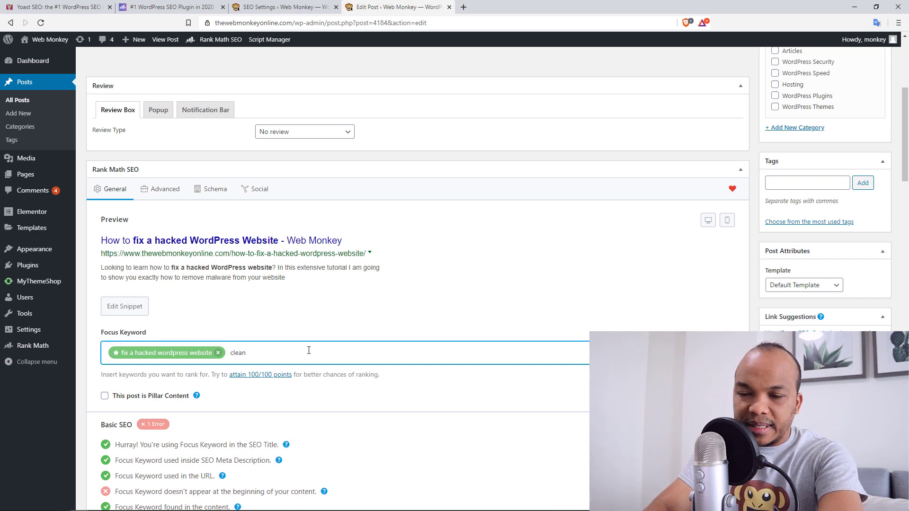
pyautogui.write(' a wor')
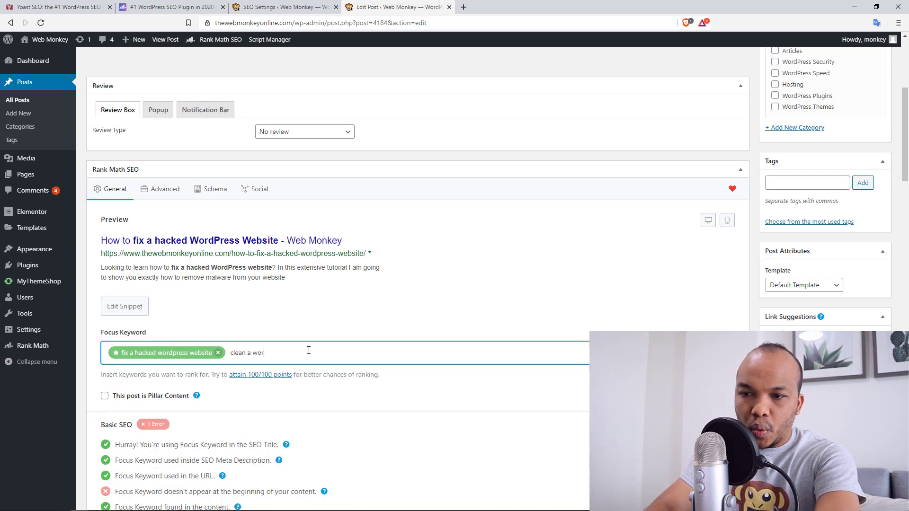
pyautogui.write('dpr')
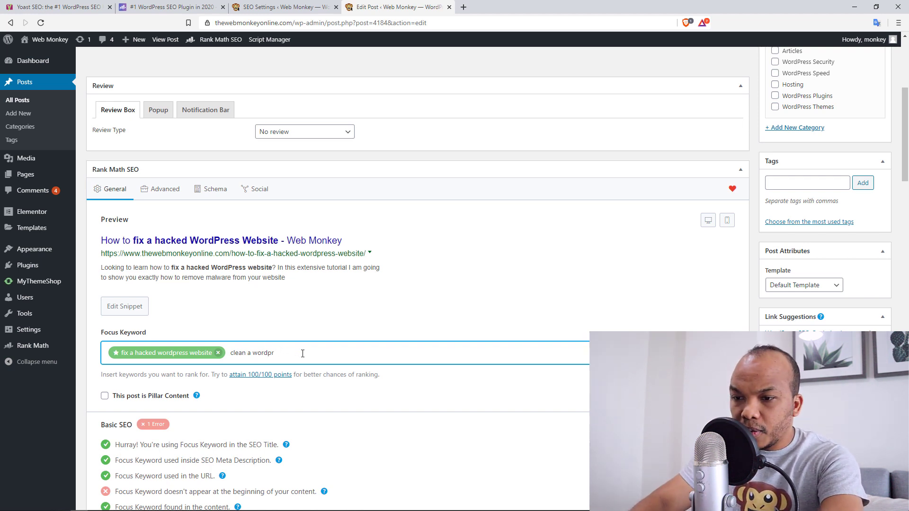
pyautogui.press('BackSpace')
pyautogui.press('BackSpace')
pyautogui.press('BackSpace')
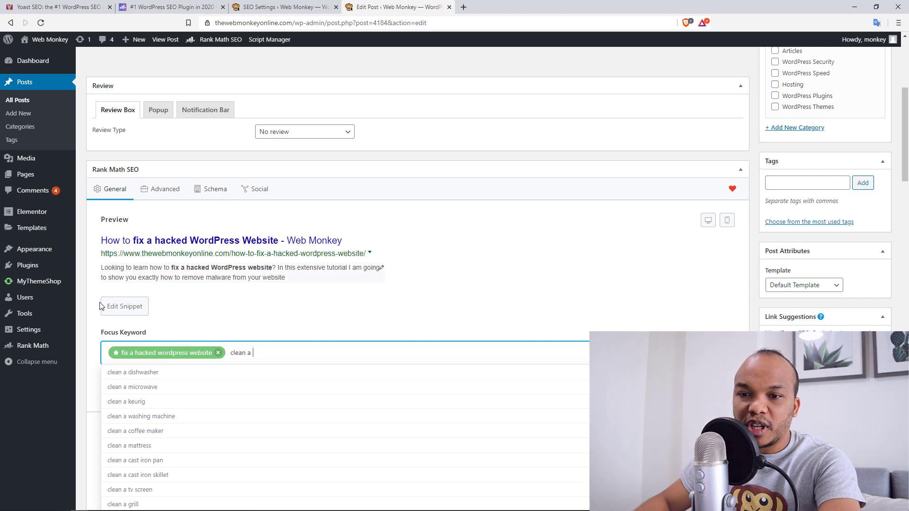
pyautogui.moveTo(33, 346)
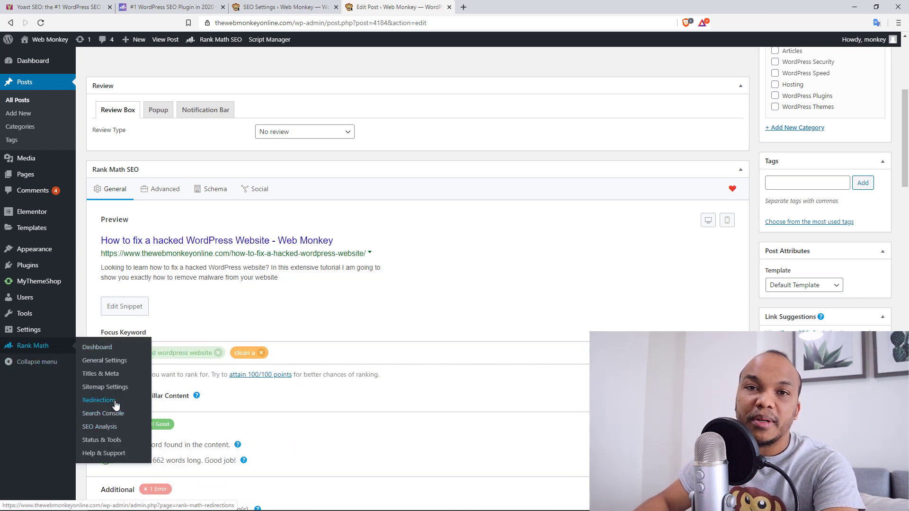
# Review the Redirections manager, then the Modules grid with 404 Monitor, Redirections and Schema
pyautogui.click(116, 404)
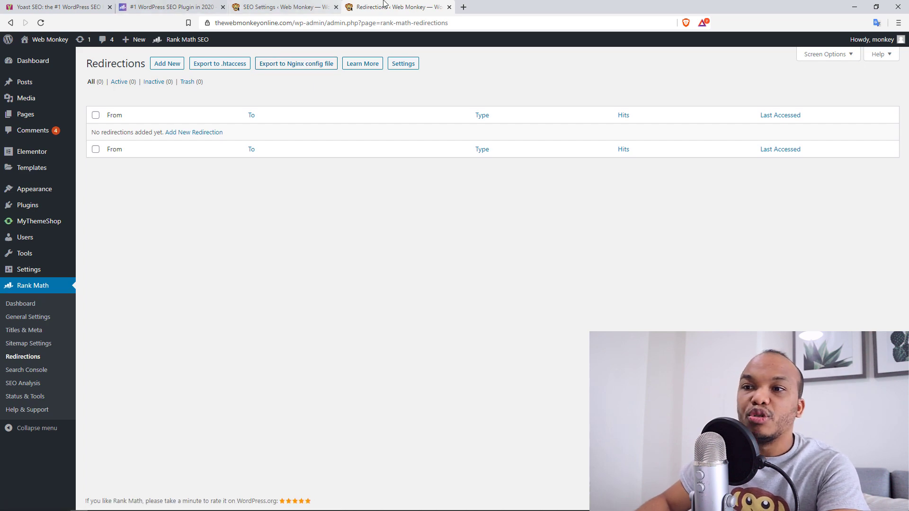
pyautogui.click(305, 7)
pyautogui.click(22, 304)
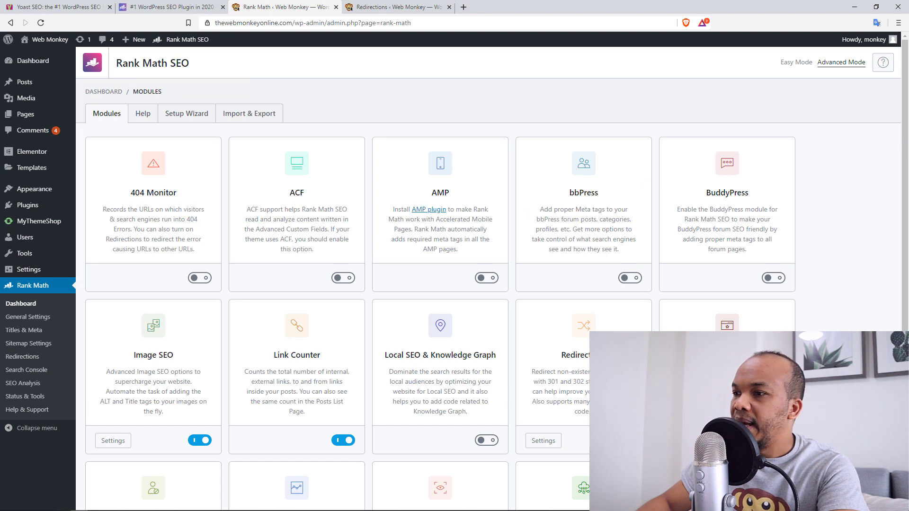
pyautogui.scroll(-3, 894, 266)
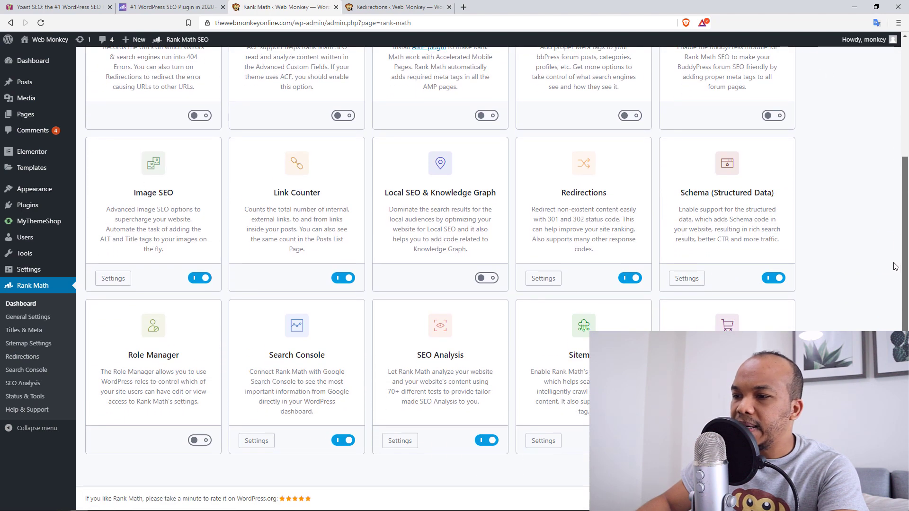
pyautogui.scroll(2, 897, 135)
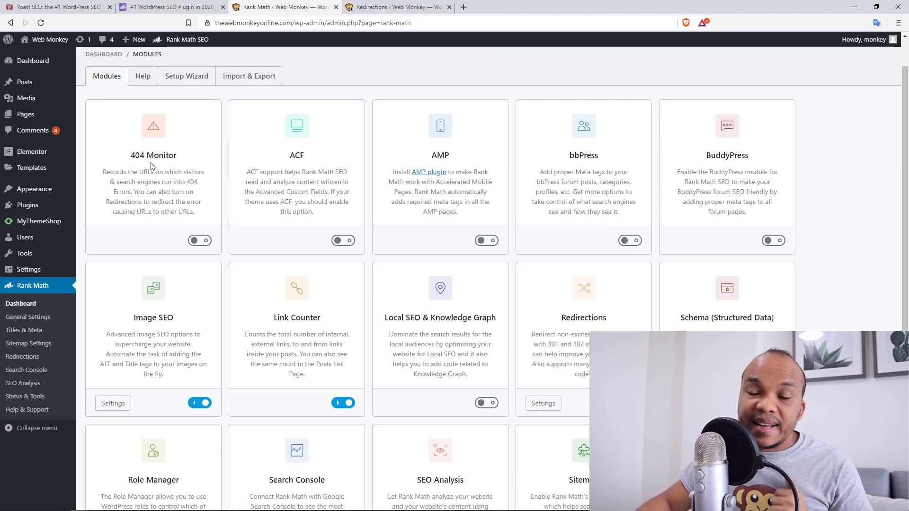
pyautogui.scroll(-2, 137, 298)
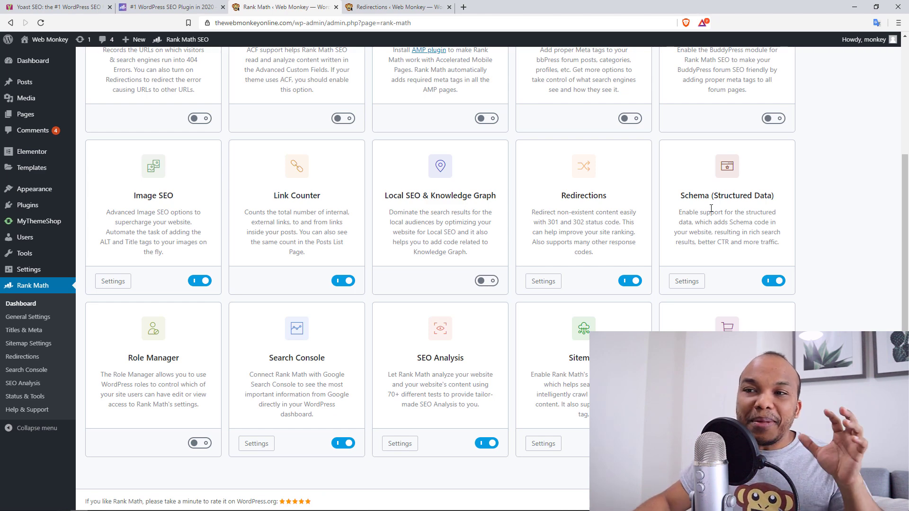
pyautogui.scroll(2, 143, 281)
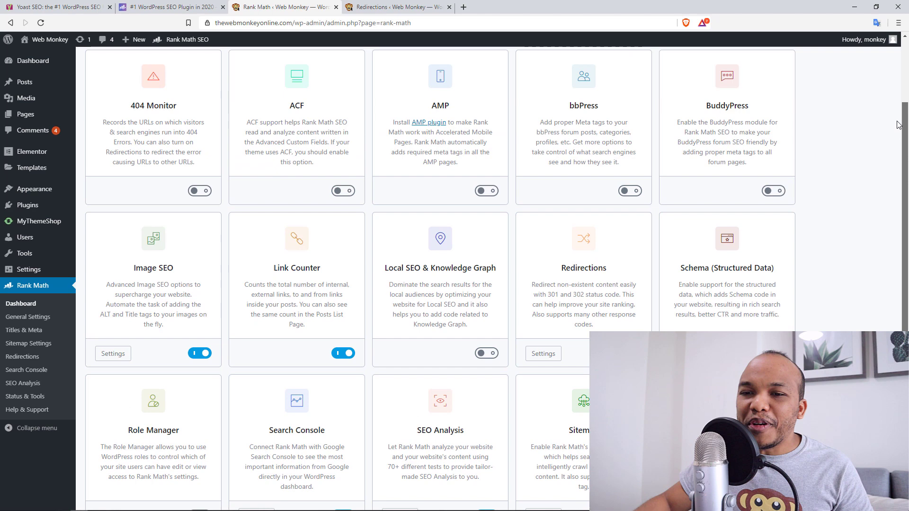
# Review the General Settings Links panel for how links open and redirect
pyautogui.click(43, 321)
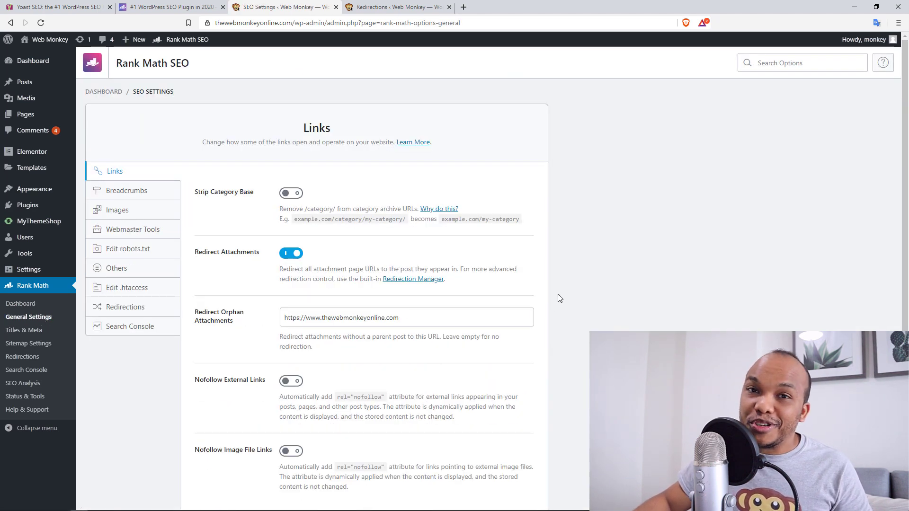
pyautogui.scroll(-1, 606, 151)
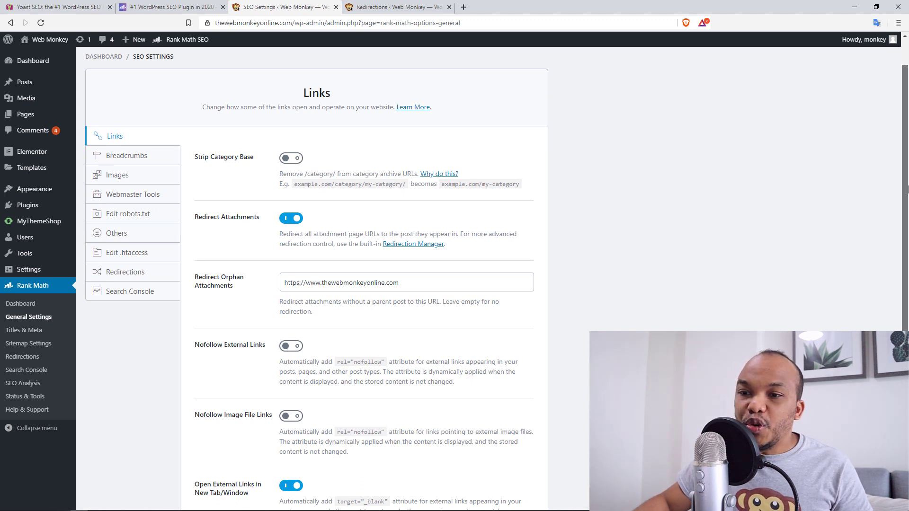
pyautogui.scroll(-2, 874, 247)
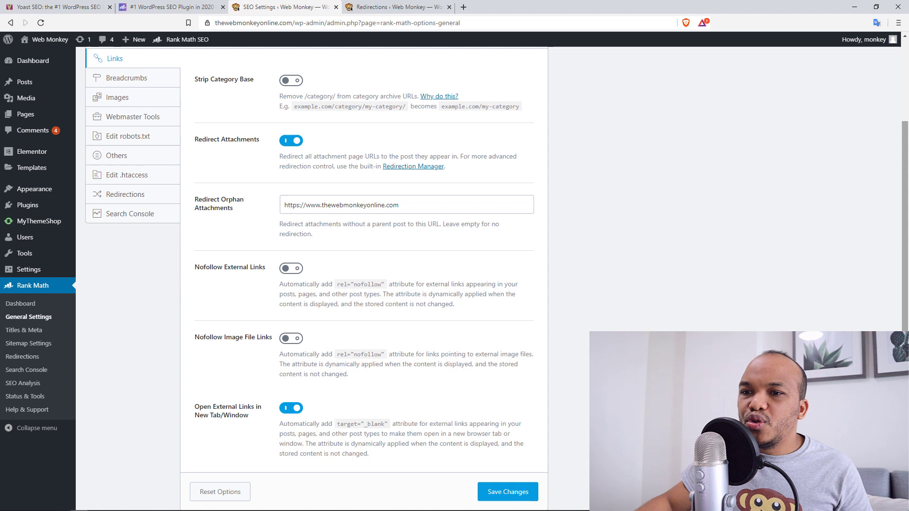
pyautogui.scroll(2, 387, 168)
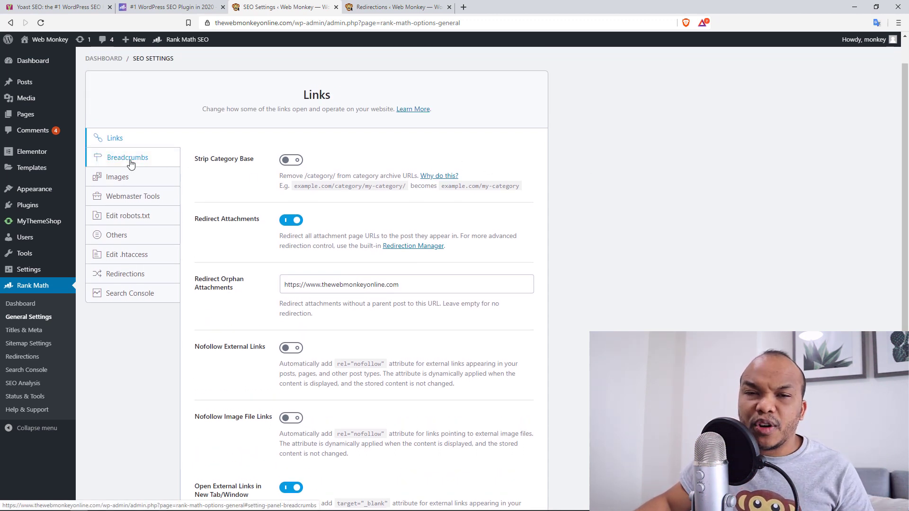
# Review the Titles & Meta Global Meta panel, then switch to the rankmath.com features page
pyautogui.click(47, 331)
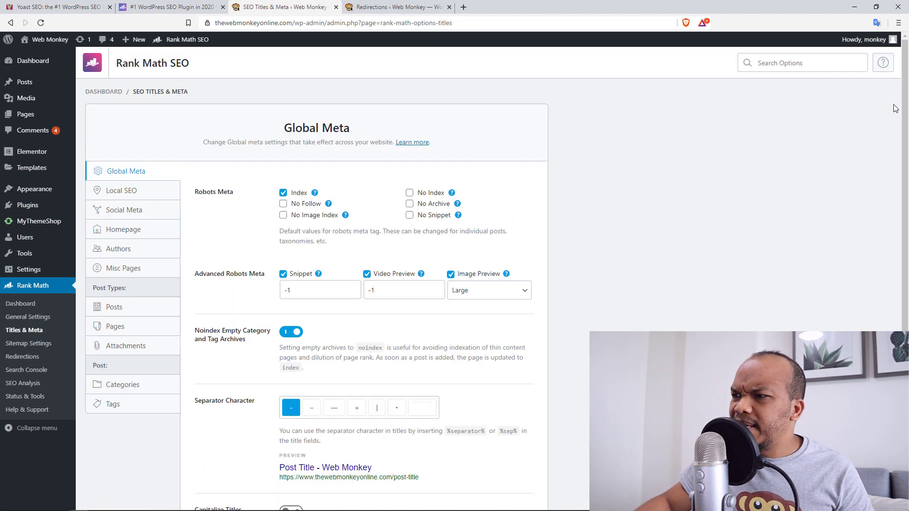
pyautogui.moveTo(904, 150); pyautogui.dragTo(904, 222)
pyautogui.scroll(-2, 301, 297)
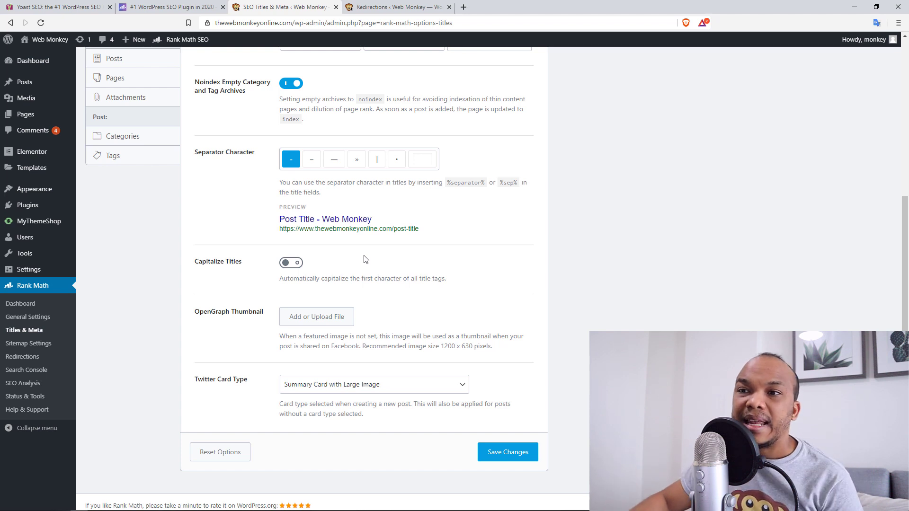
pyautogui.click(177, 7)
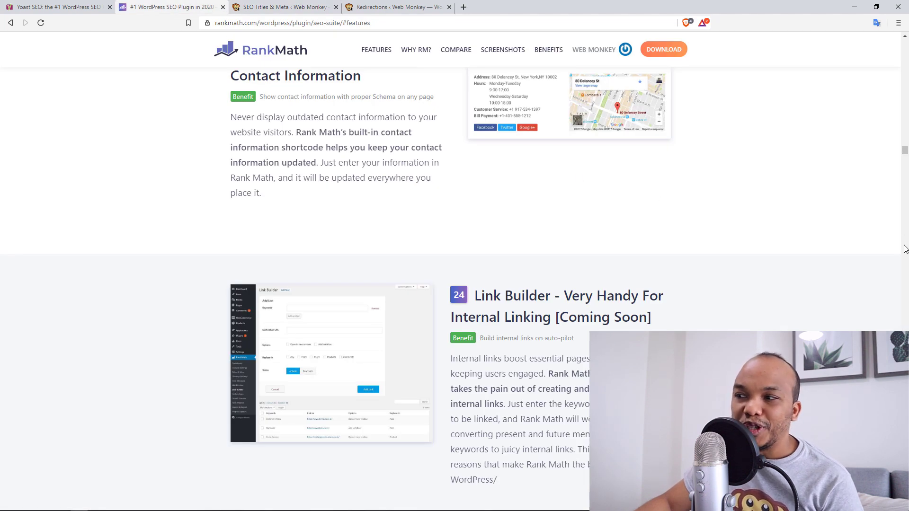
pyautogui.scroll(-1, 907, 270)
pyautogui.scroll(-5, 906, 270)
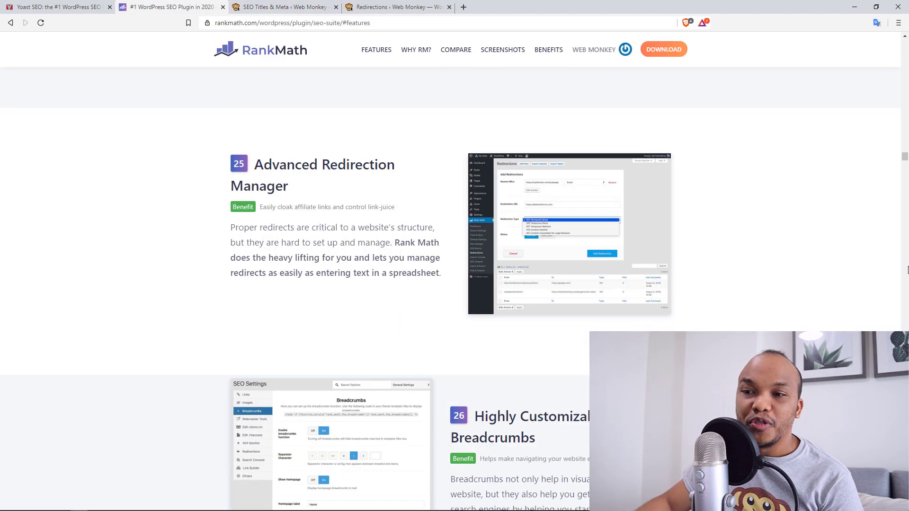
pyautogui.scroll(-5, 907, 270)
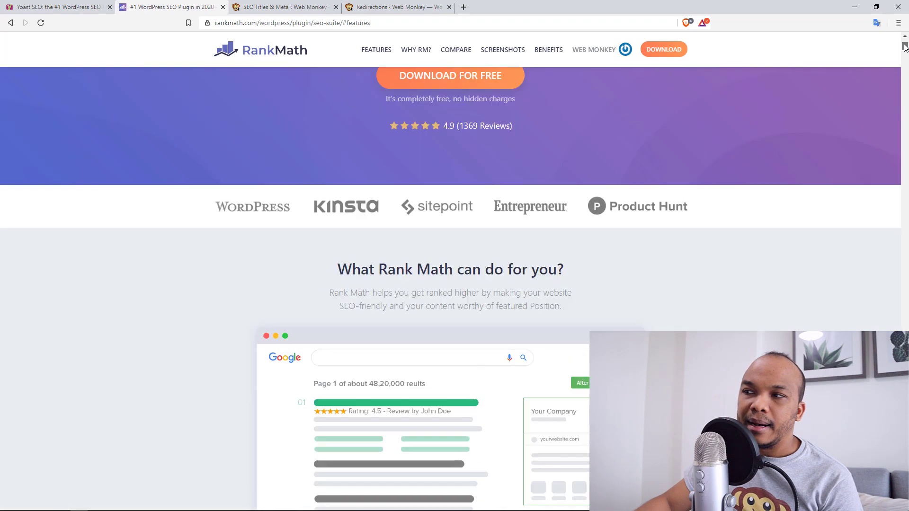
pyautogui.moveTo(905, 164); pyautogui.dragTo(906, 45)
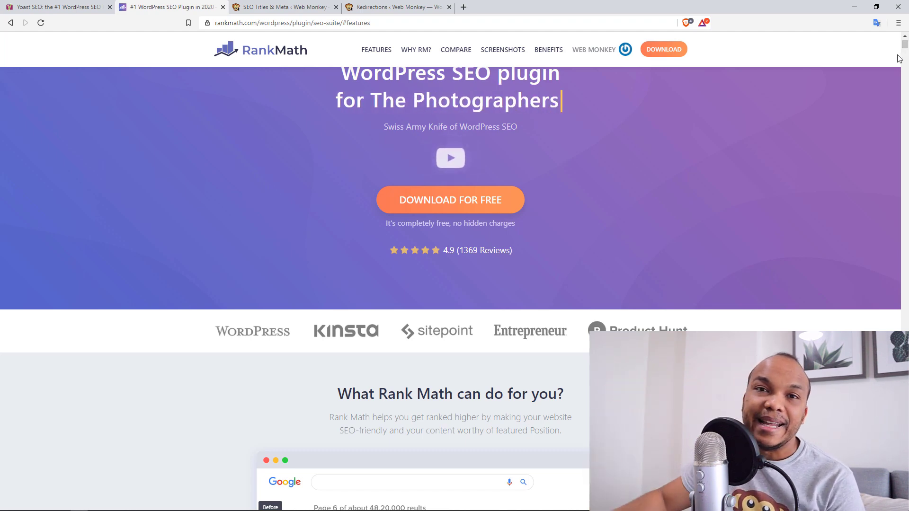
pyautogui.scroll(1, 817, 141)
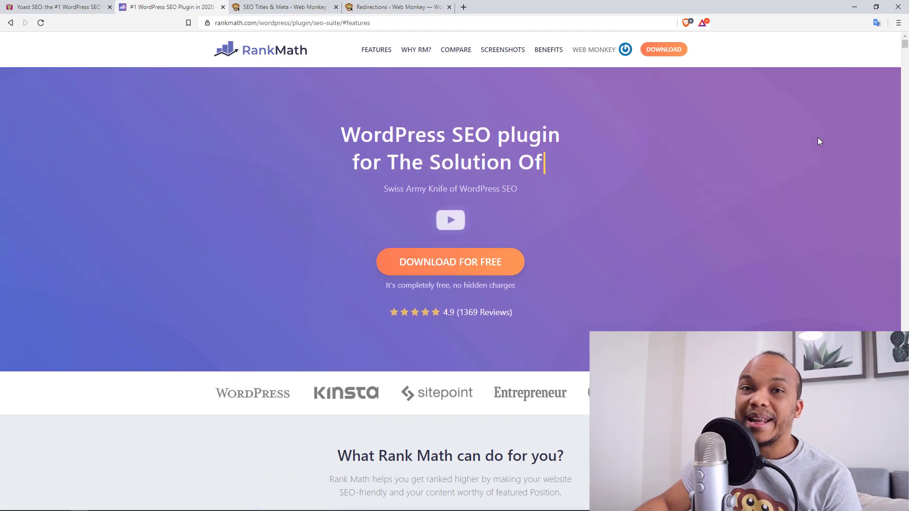